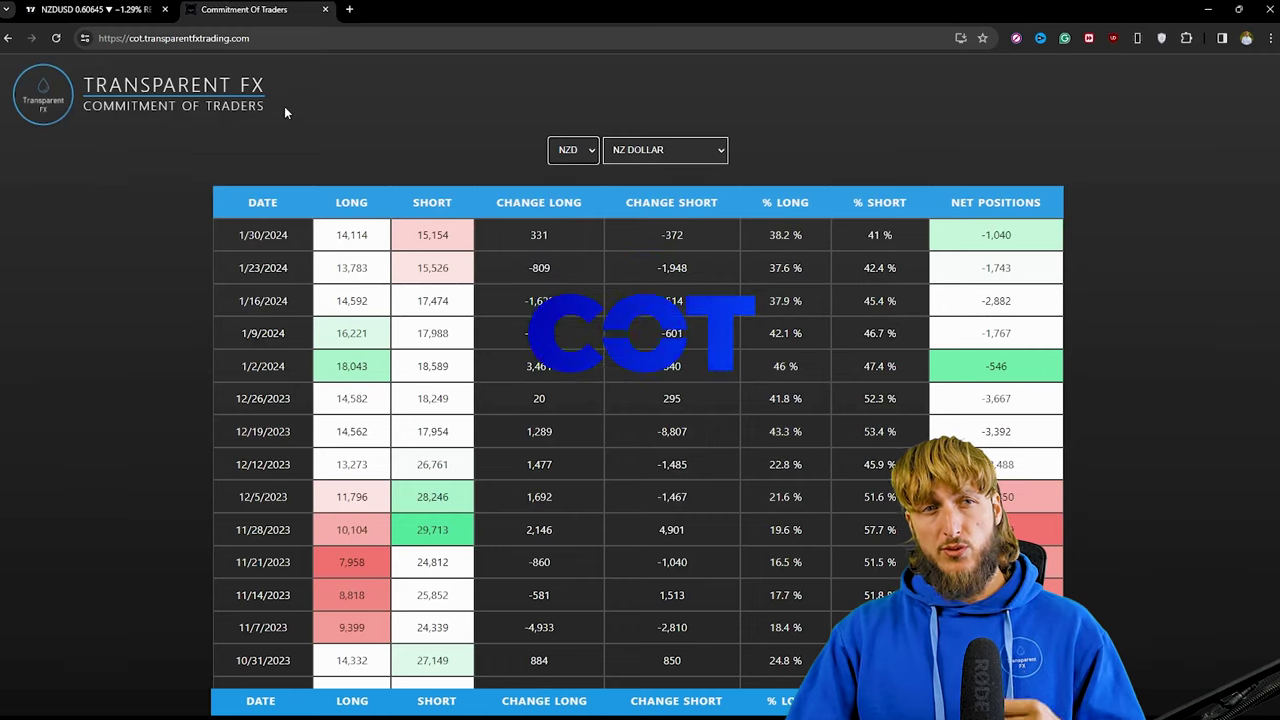
Switch to the monthly NZDUSD chart and draw a rectangle zone from about 0.60032 to 0.60596, spanning April 2023 to August 2024
{"action": "left_click_drag", "start_coordinate": [284, 106], "coordinate": [258, 144]}
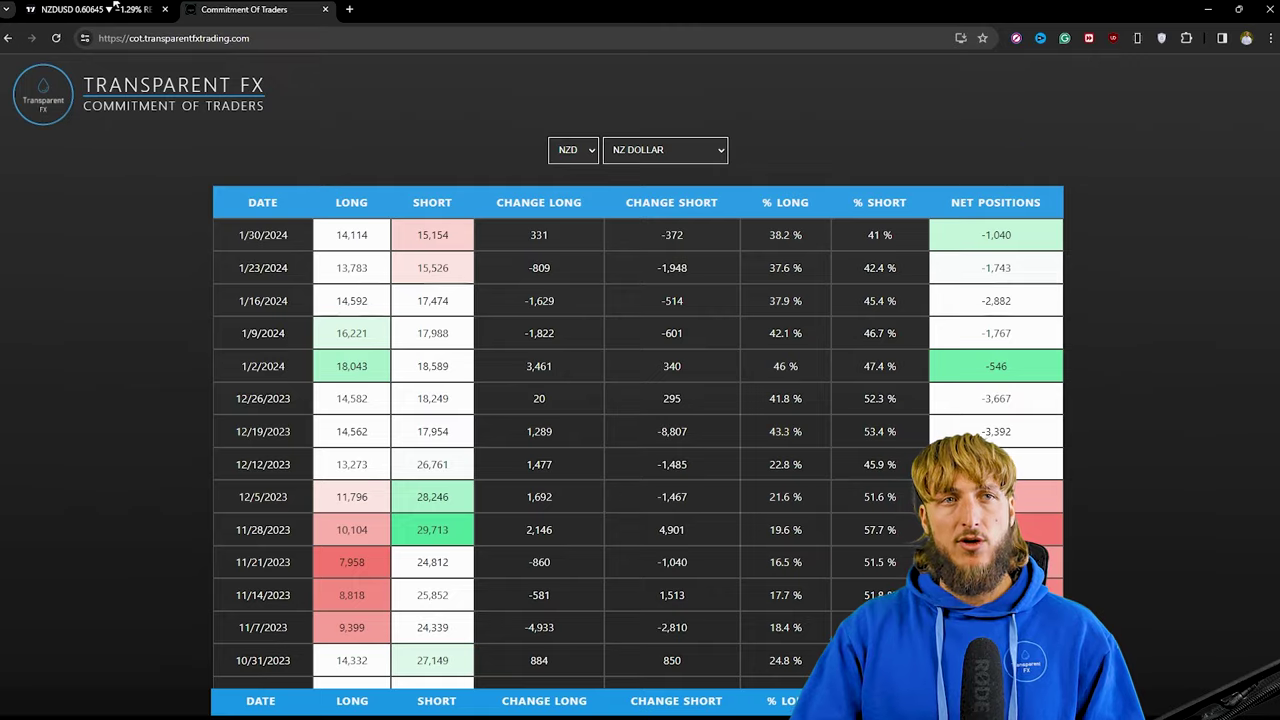
{"action": "left_click", "coordinate": [112, 9]}
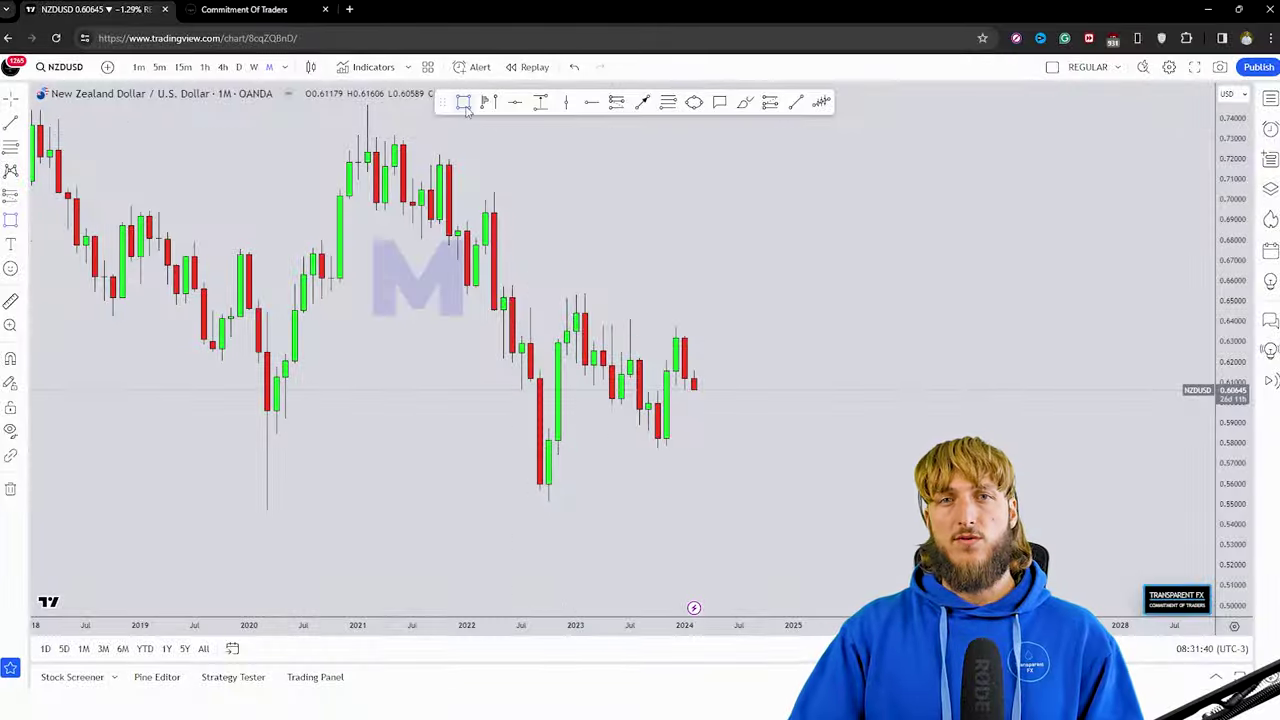
{"action": "left_click_drag", "start_coordinate": [604, 405], "coordinate": [748, 390]}
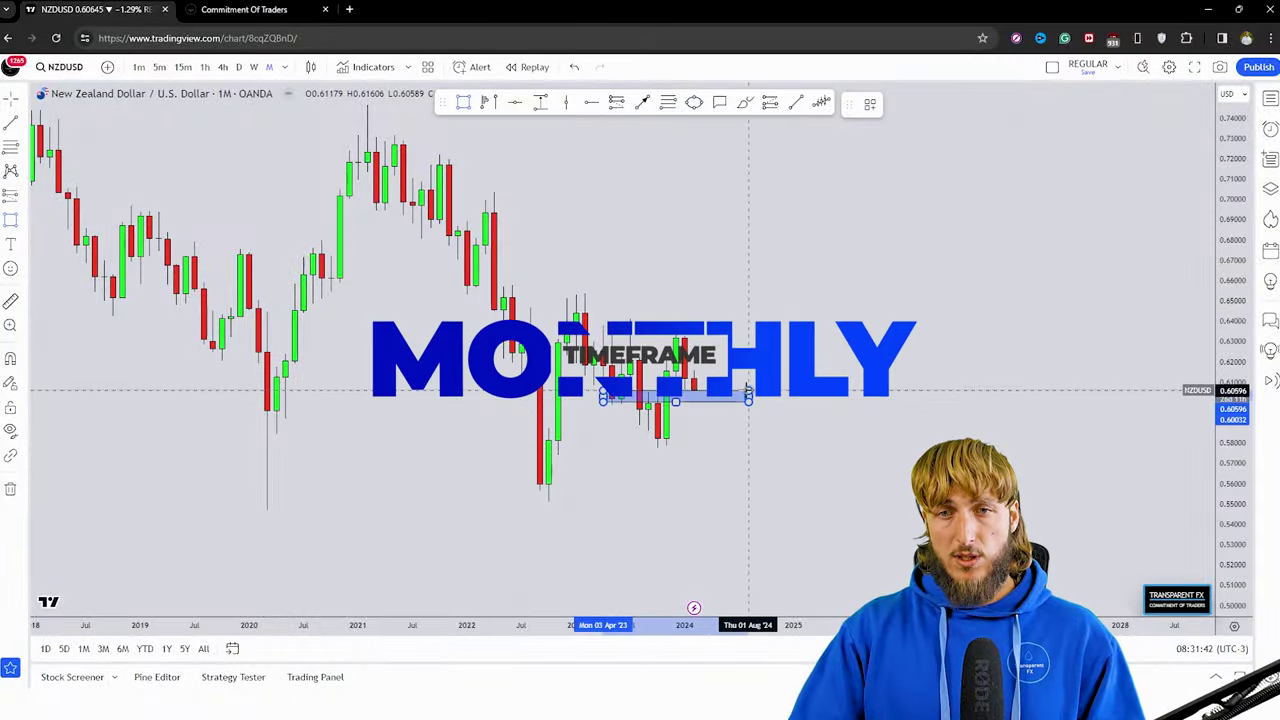
{"action": "scroll", "coordinate": [826, 534], "scroll_direction": "up", "scroll_amount": 3}
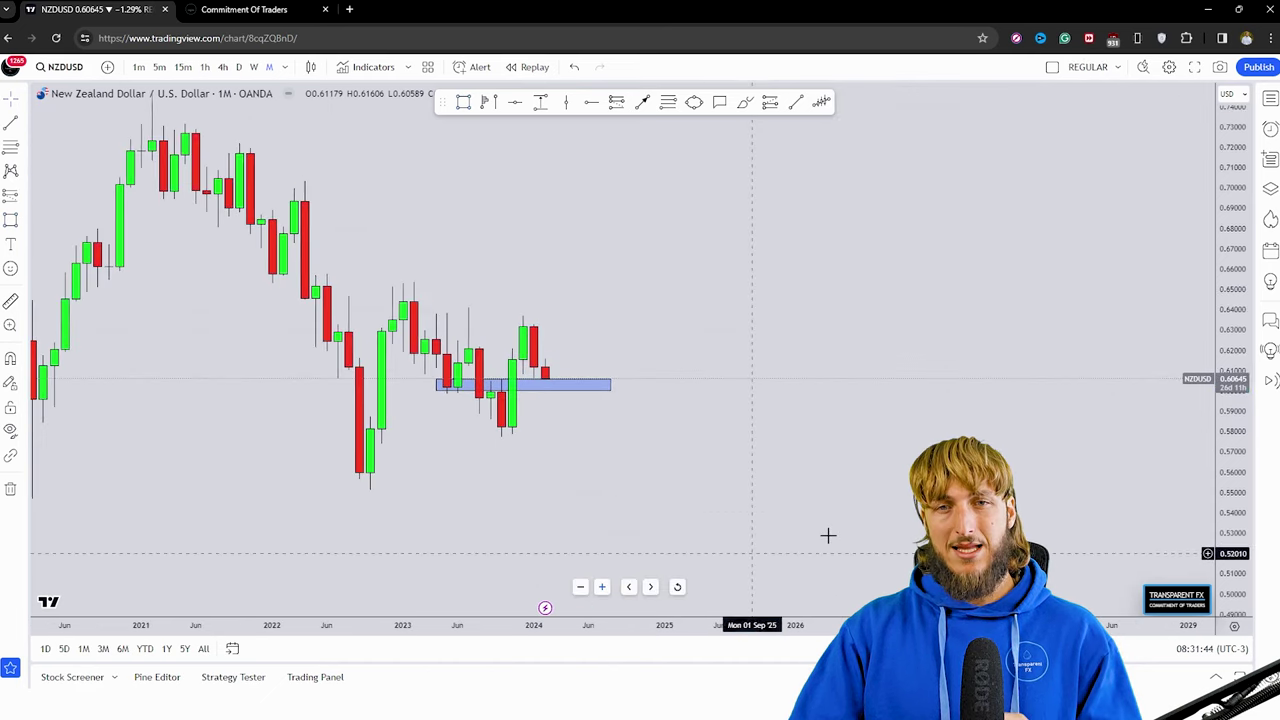
{"action": "left_click_drag", "start_coordinate": [1214, 513], "coordinate": [1200, 437]}
{"action": "left_click_drag", "start_coordinate": [766, 449], "coordinate": [855, 430]}
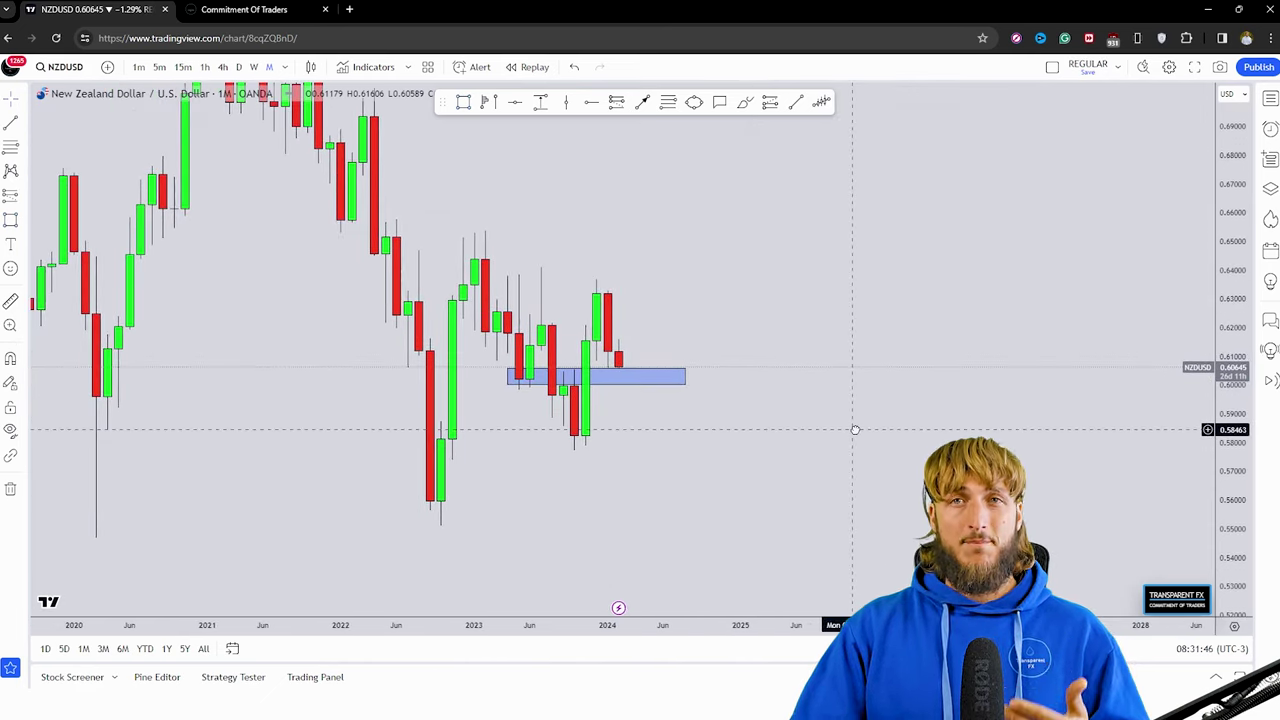
{"action": "left_click_drag", "start_coordinate": [853, 383], "coordinate": [865, 375]}
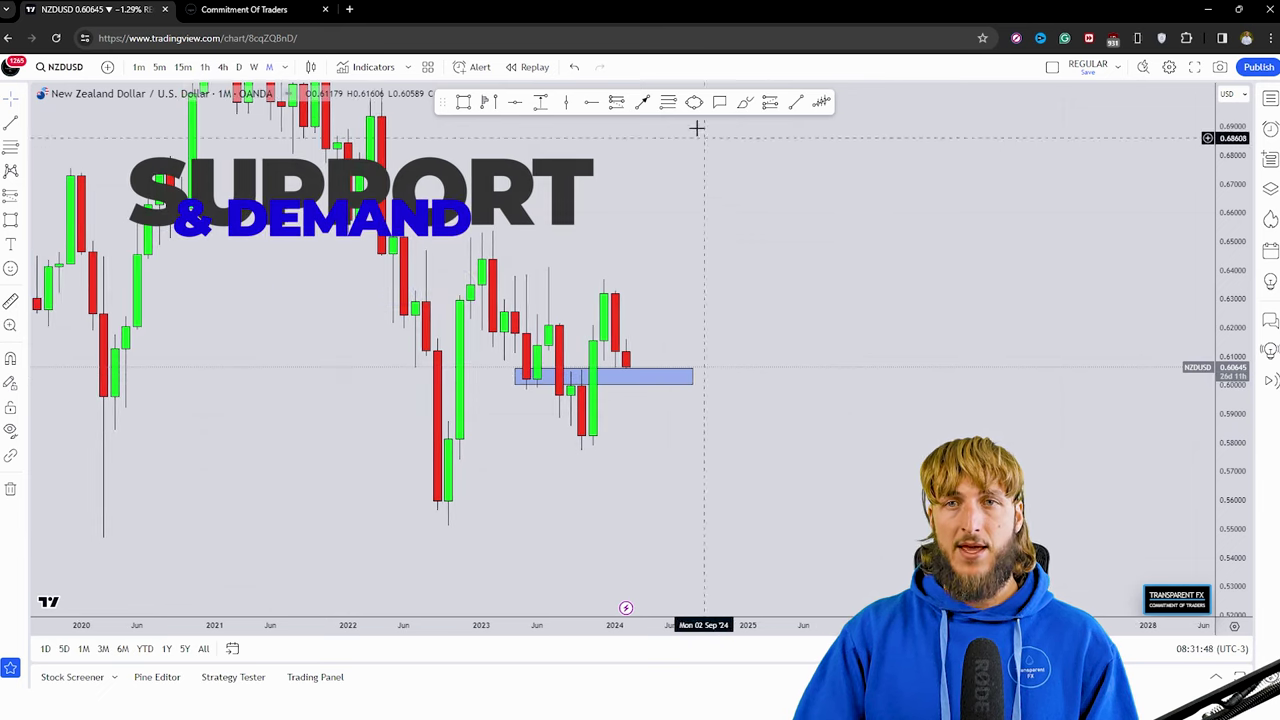
Brush red marks on the monthly zone's touches, a projected rise and the late-2023 impulse and correction, and remove them
{"action": "left_click", "coordinate": [741, 104]}
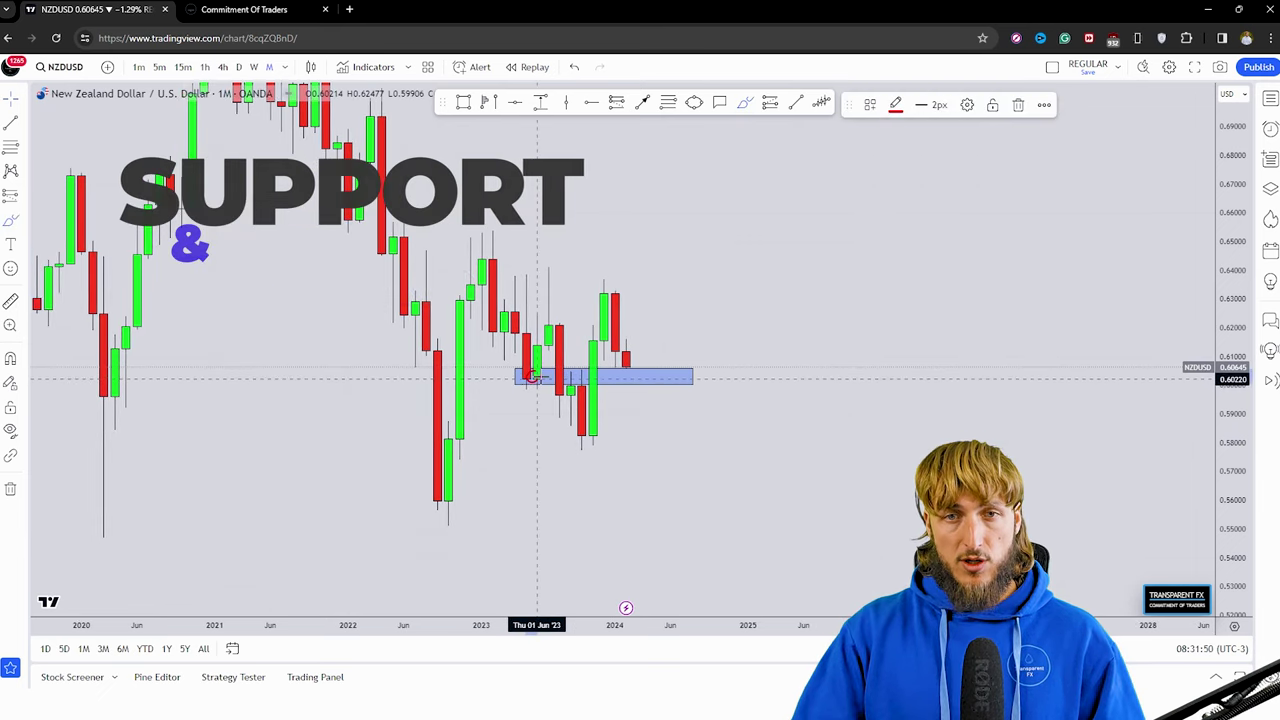
{"action": "left_click_drag", "start_coordinate": [536, 375], "coordinate": [548, 290]}
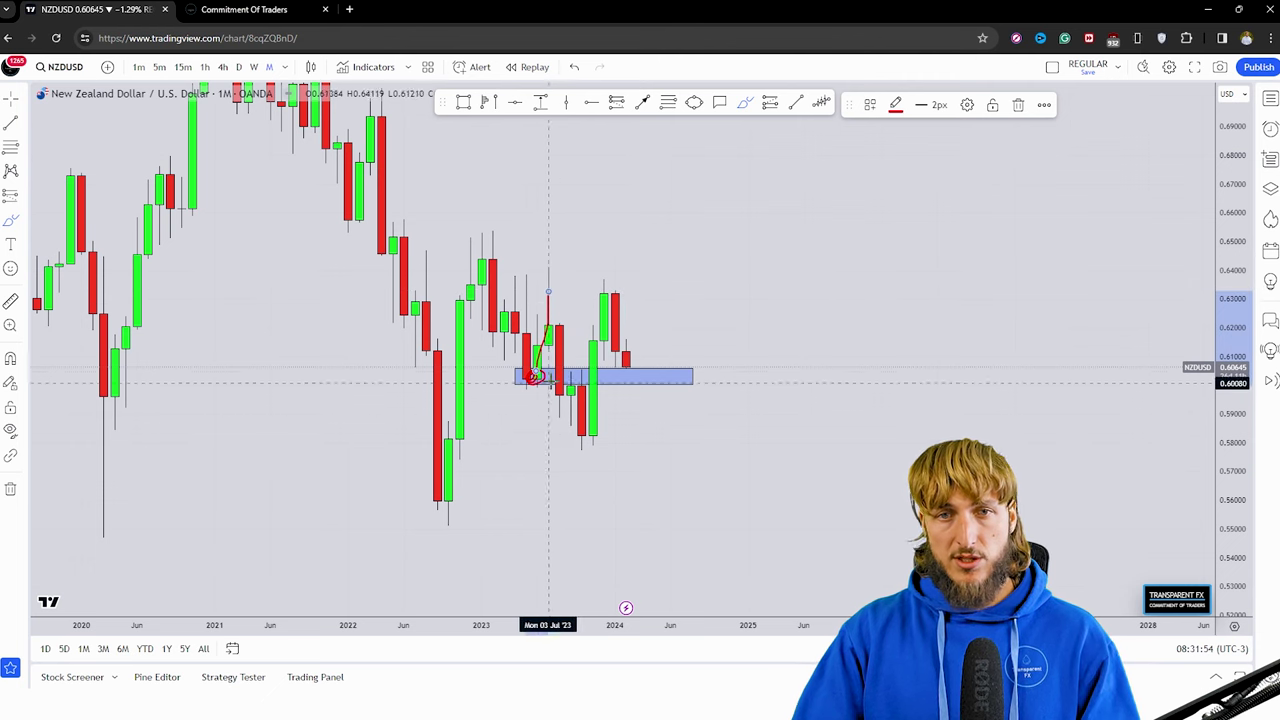
{"action": "left_click_drag", "start_coordinate": [581, 376], "coordinate": [570, 369]}
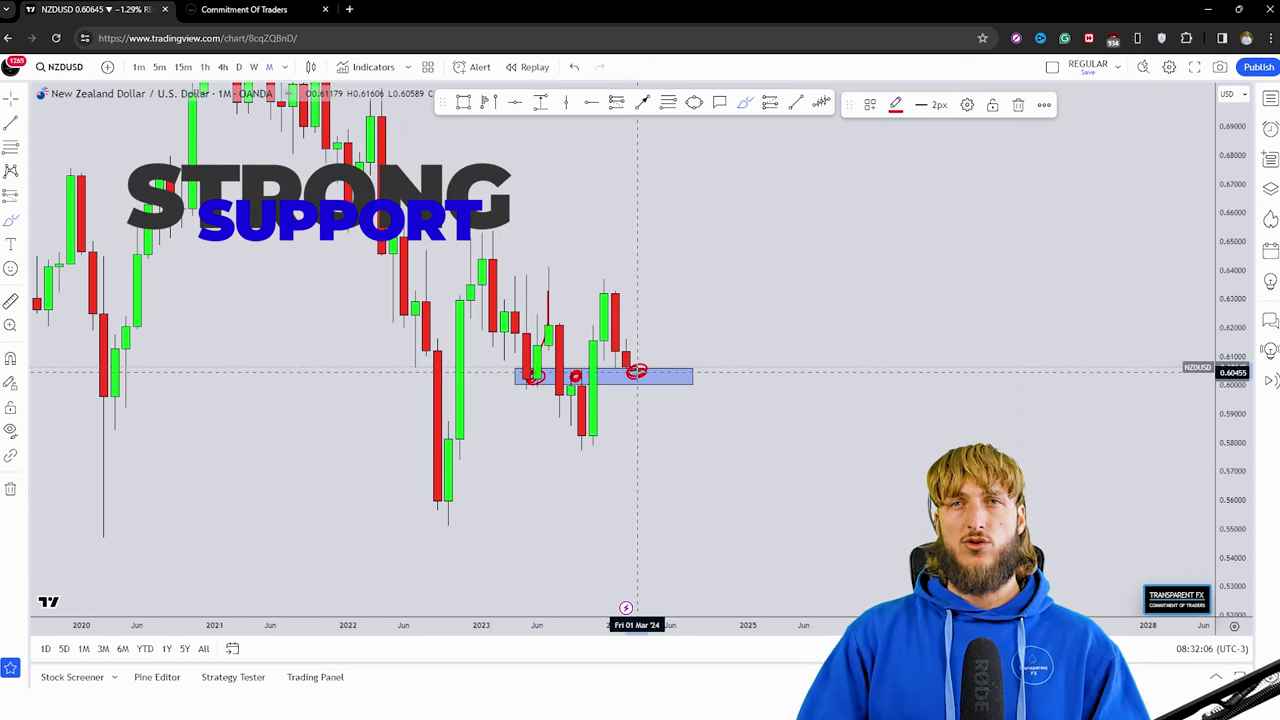
{"action": "left_click_drag", "start_coordinate": [637, 372], "coordinate": [659, 277]}
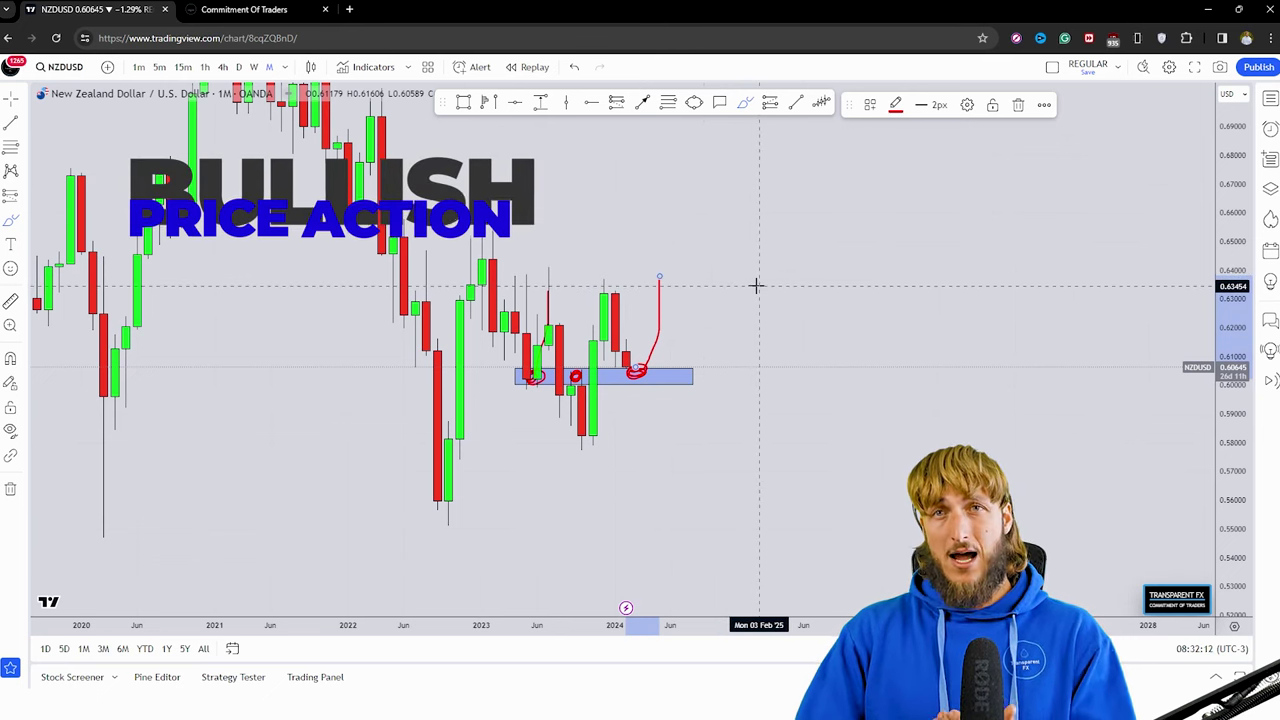
{"action": "left_click", "coordinate": [574, 67]}
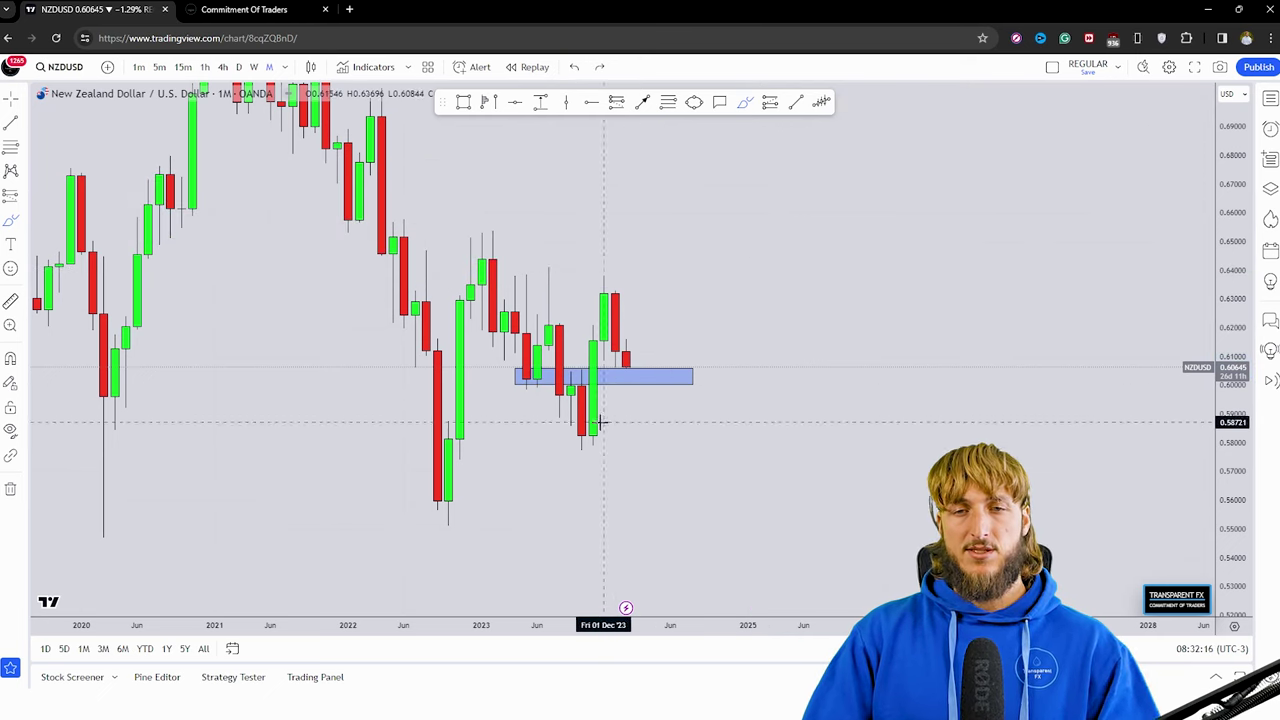
{"action": "mouse_move", "coordinate": [584, 447]}
{"action": "left_mouse_down"}
{"action": "mouse_move", "coordinate": [603, 305]}
{"action": "mouse_move", "coordinate": [628, 340]}
{"action": "left_mouse_up"}
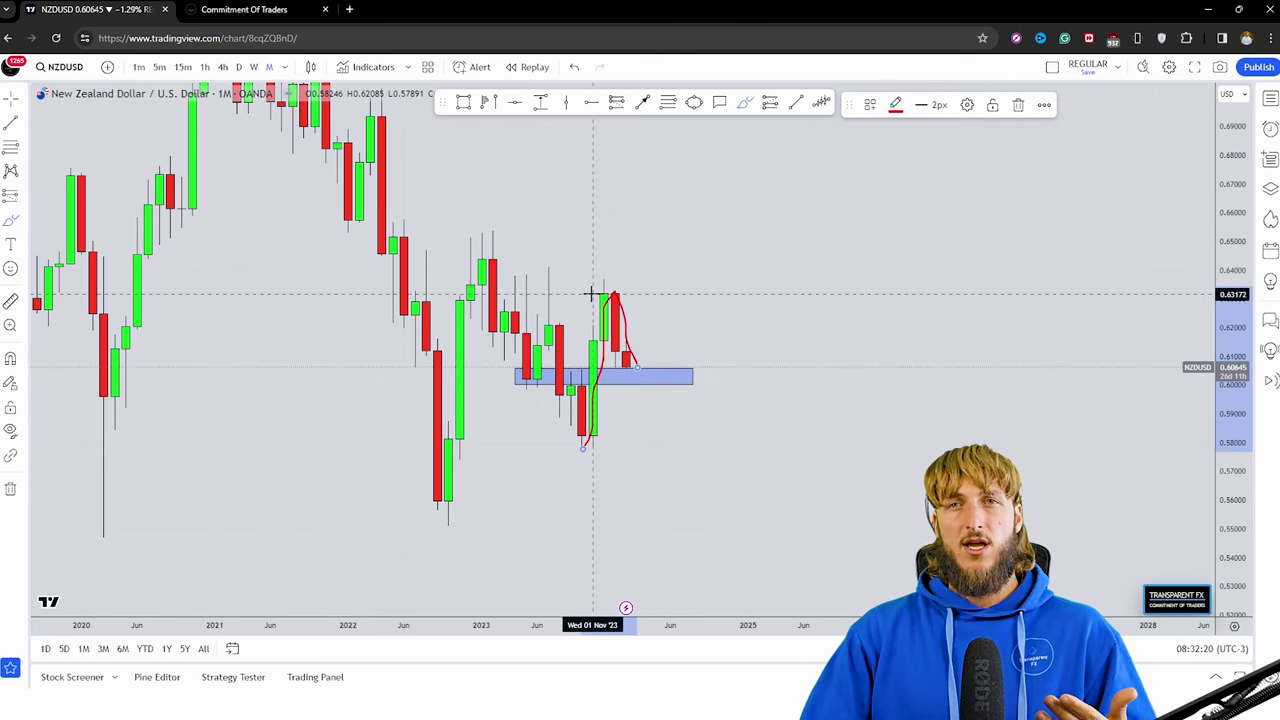
{"action": "left_click", "coordinate": [1018, 104]}
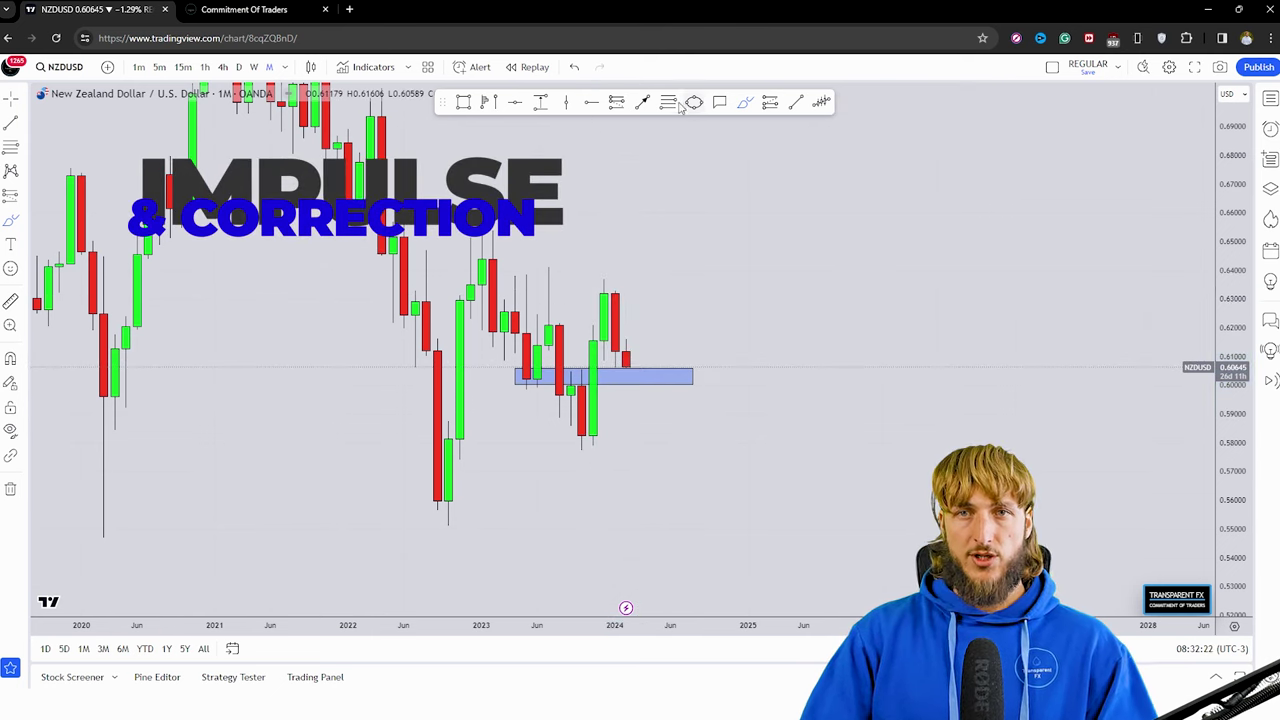
Draw a Fibonacci retracement from the 0.57807 low to the December 2023 high and raise the rectangle's top to the 0.5 level
{"action": "left_click", "coordinate": [668, 102]}
{"action": "left_click", "coordinate": [581, 447]}
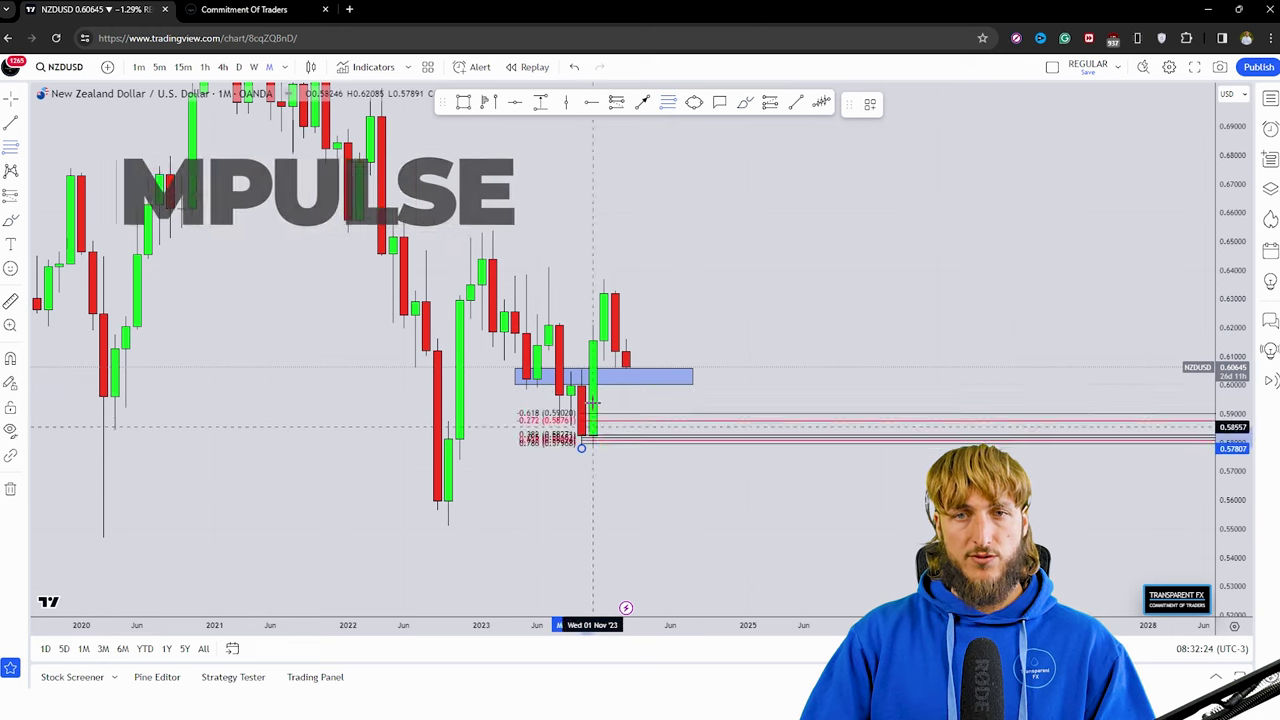
{"action": "left_click", "coordinate": [603, 280]}
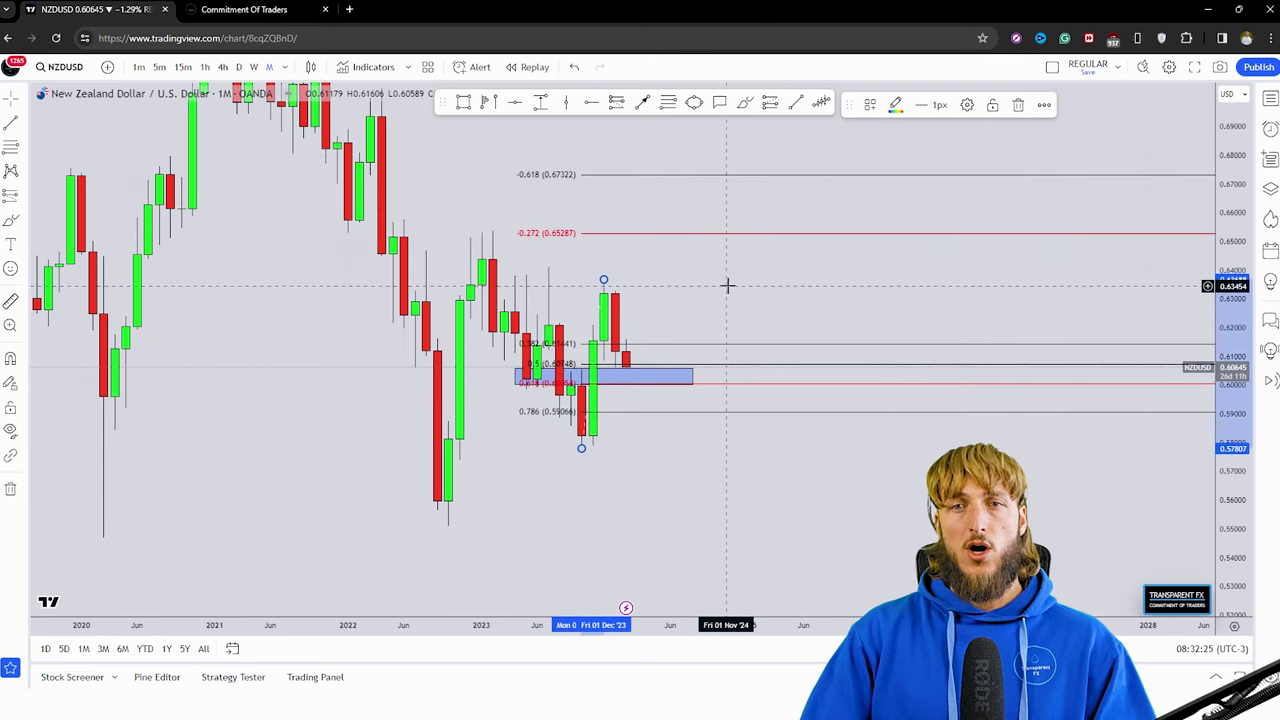
{"action": "left_click", "coordinate": [690, 372]}
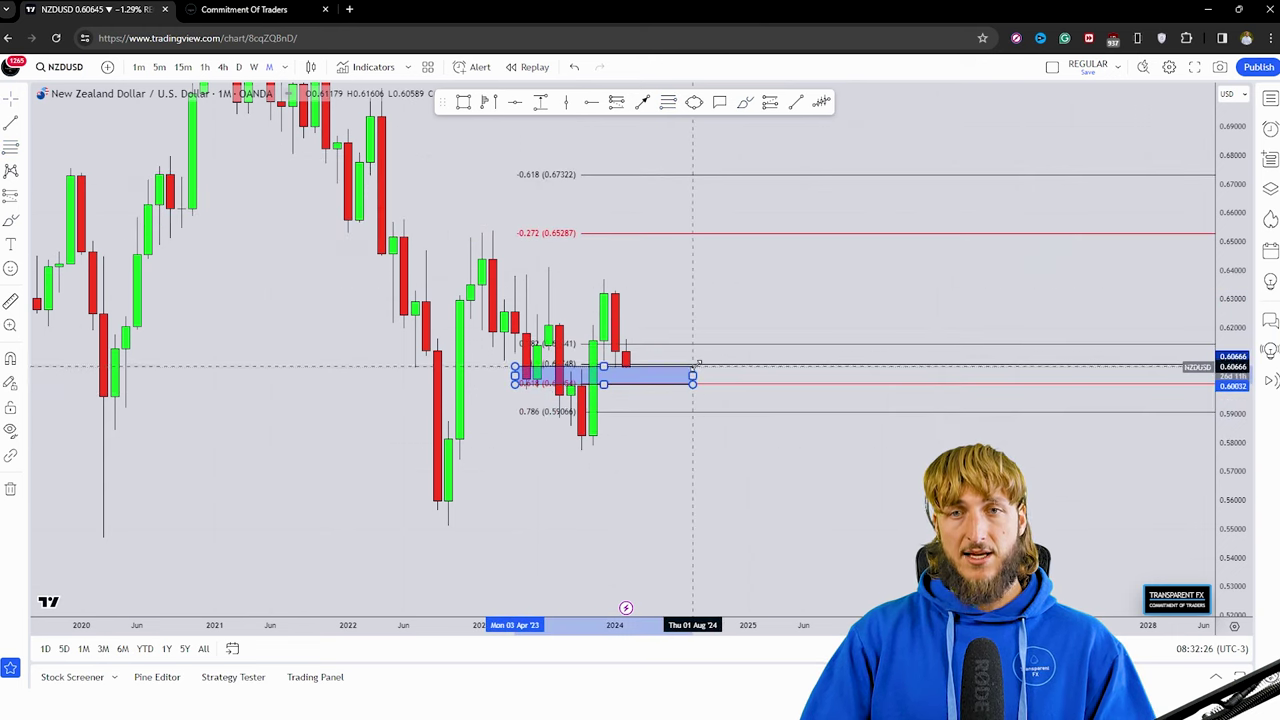
{"action": "left_click", "coordinate": [678, 286]}
Circle the latest price in the zone with the brush, trace a rise to the -0.272 level, and undo the strokes
{"action": "left_click", "coordinate": [745, 102]}
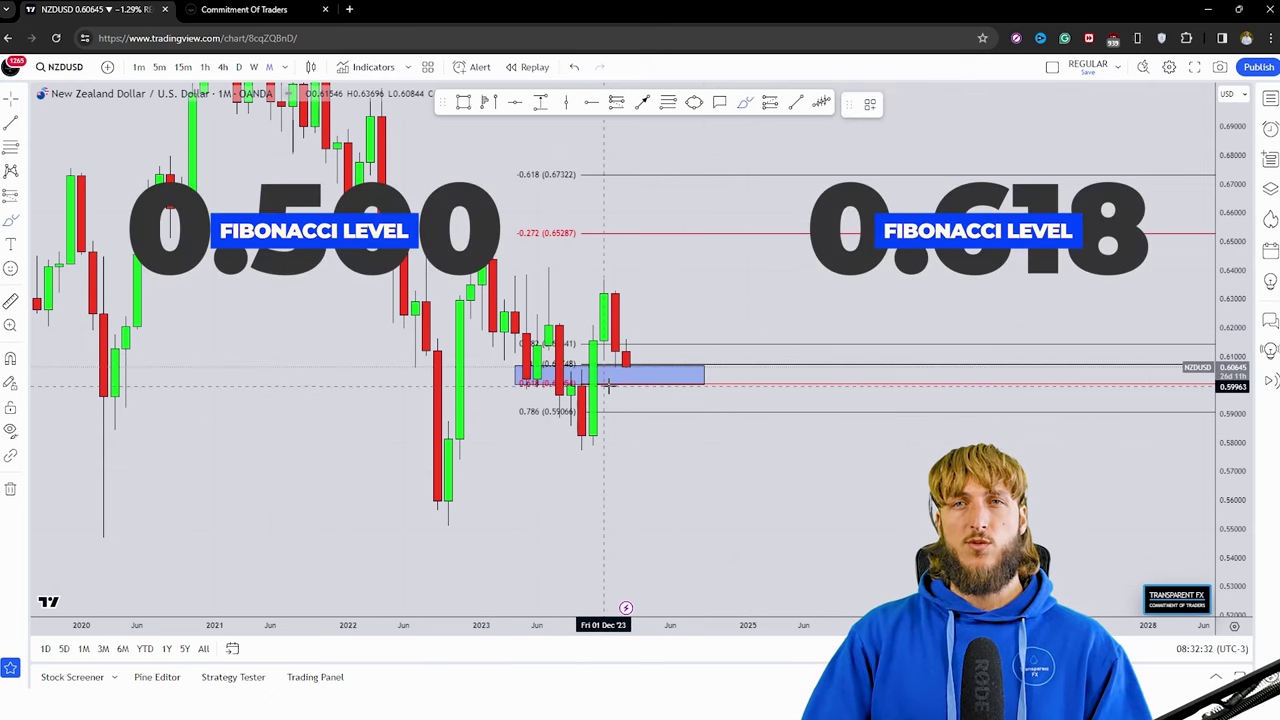
{"action": "mouse_move", "coordinate": [640, 364]}
{"action": "left_mouse_down"}
{"action": "mouse_move", "coordinate": [620, 376]}
{"action": "mouse_move", "coordinate": [642, 365]}
{"action": "left_mouse_up"}
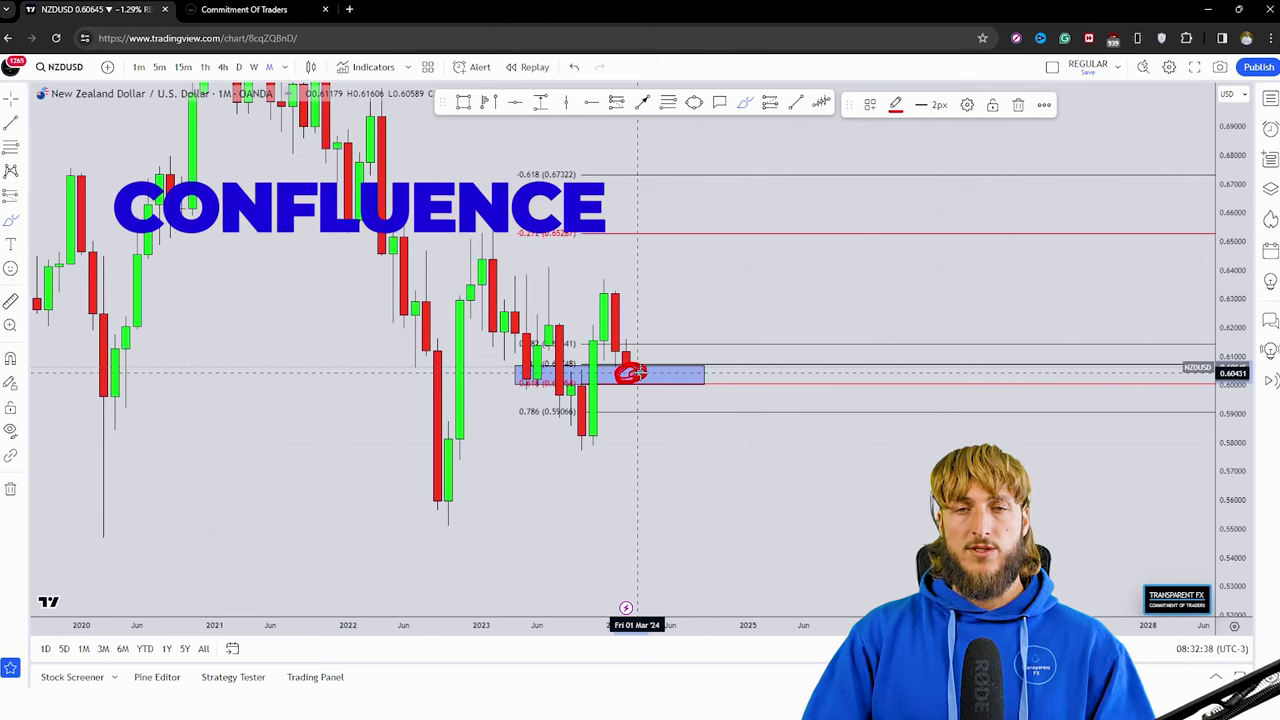
{"action": "left_click_drag", "start_coordinate": [641, 370], "coordinate": [676, 231]}
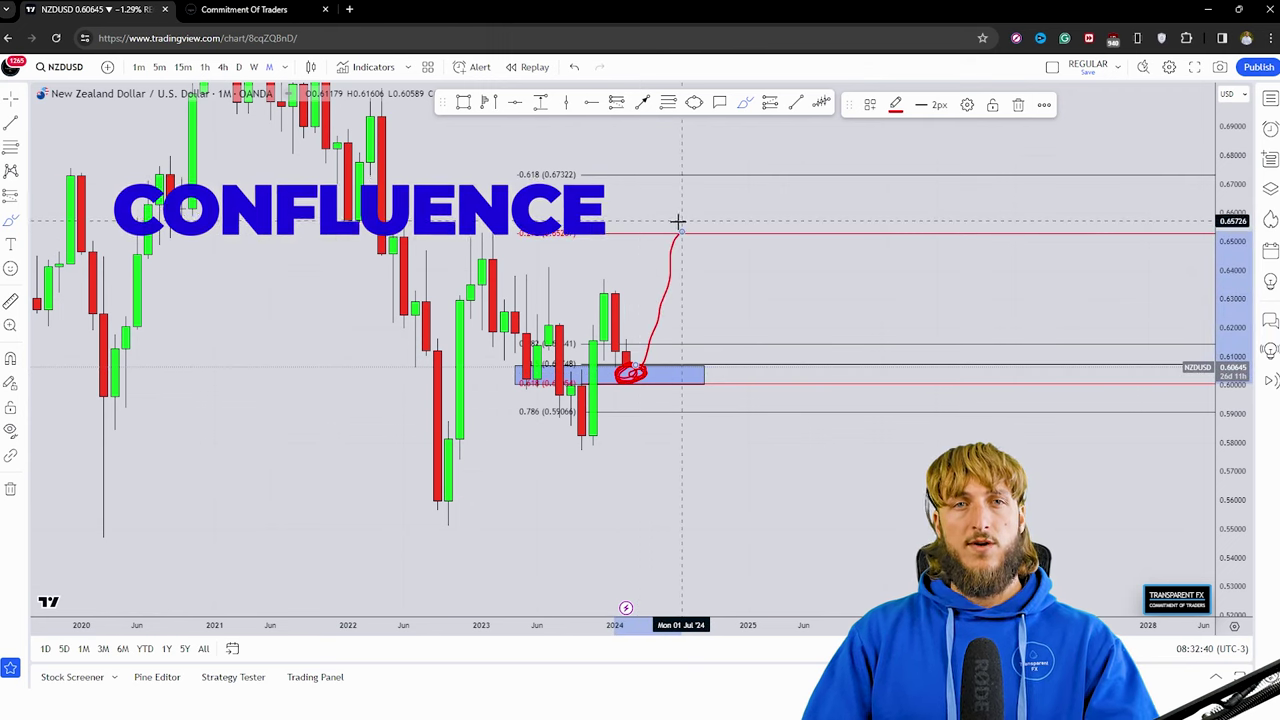
{"action": "left_click", "coordinate": [572, 67]}
{"action": "left_click", "coordinate": [572, 67]}
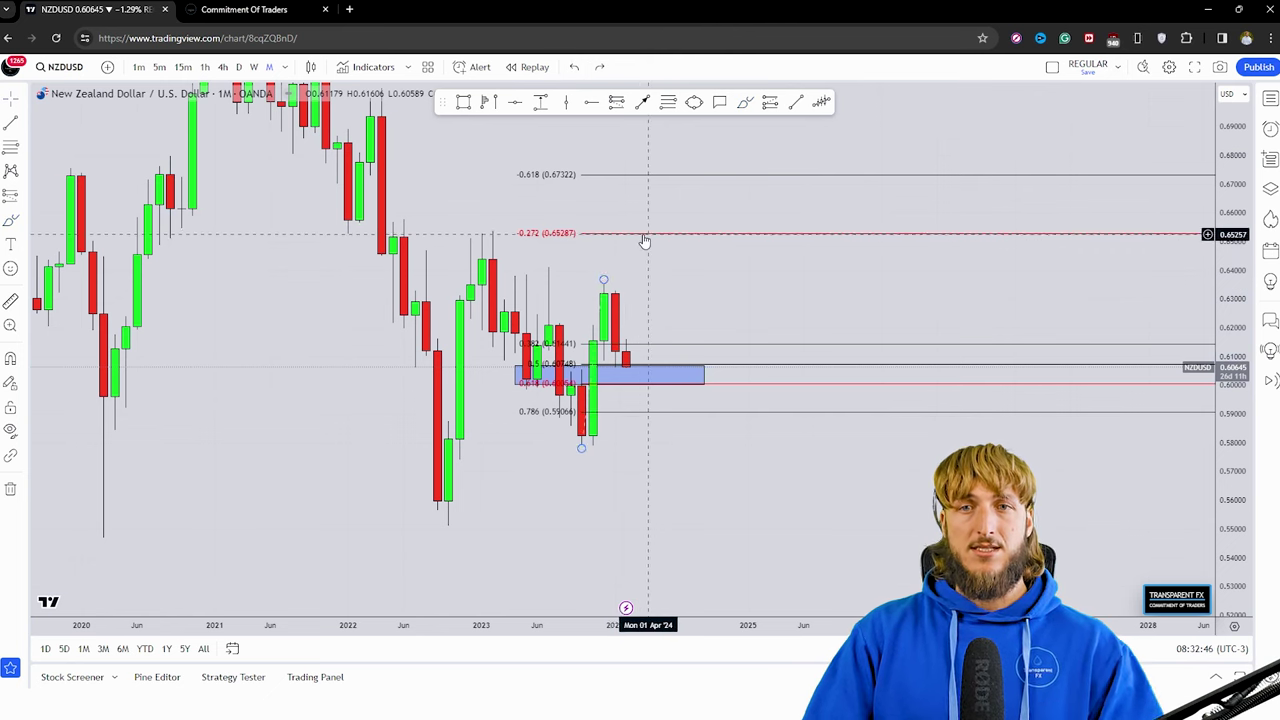
Delete the Fibonacci retracement and change the chart to the weekly timeframe
{"action": "left_click", "coordinate": [783, 174]}
{"action": "left_click", "coordinate": [1015, 103]}
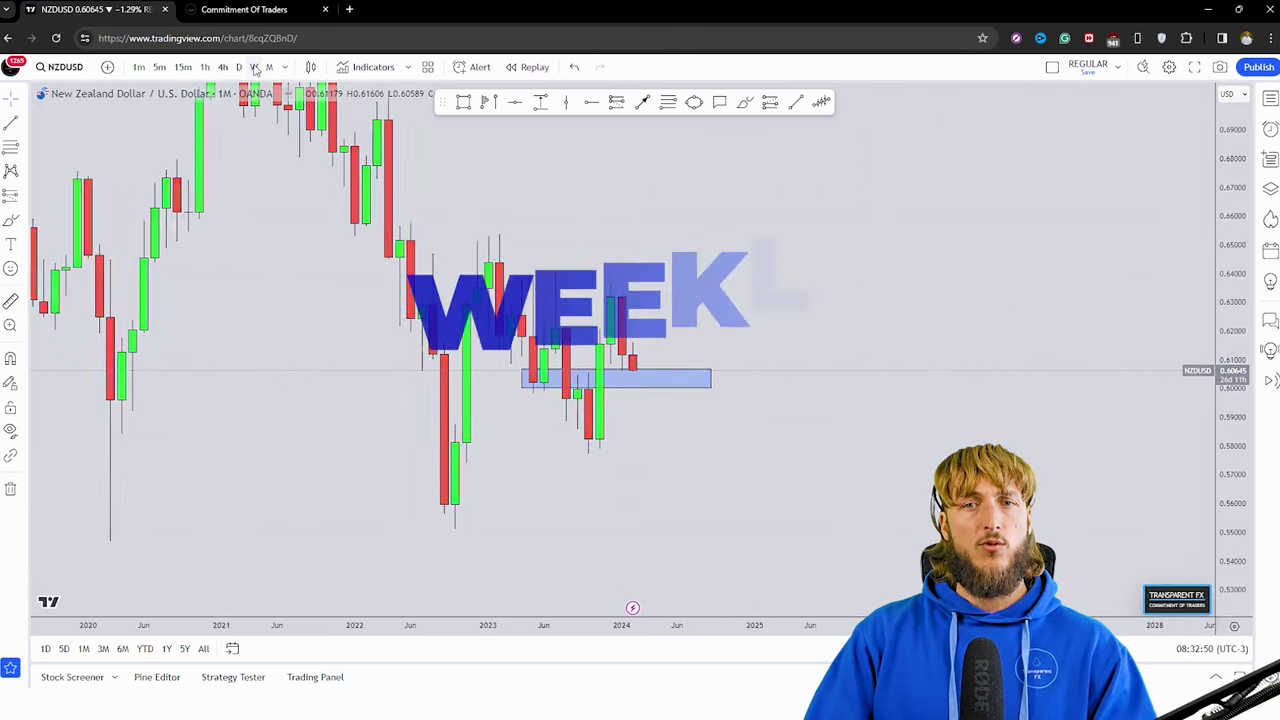
{"action": "left_click", "coordinate": [254, 67]}
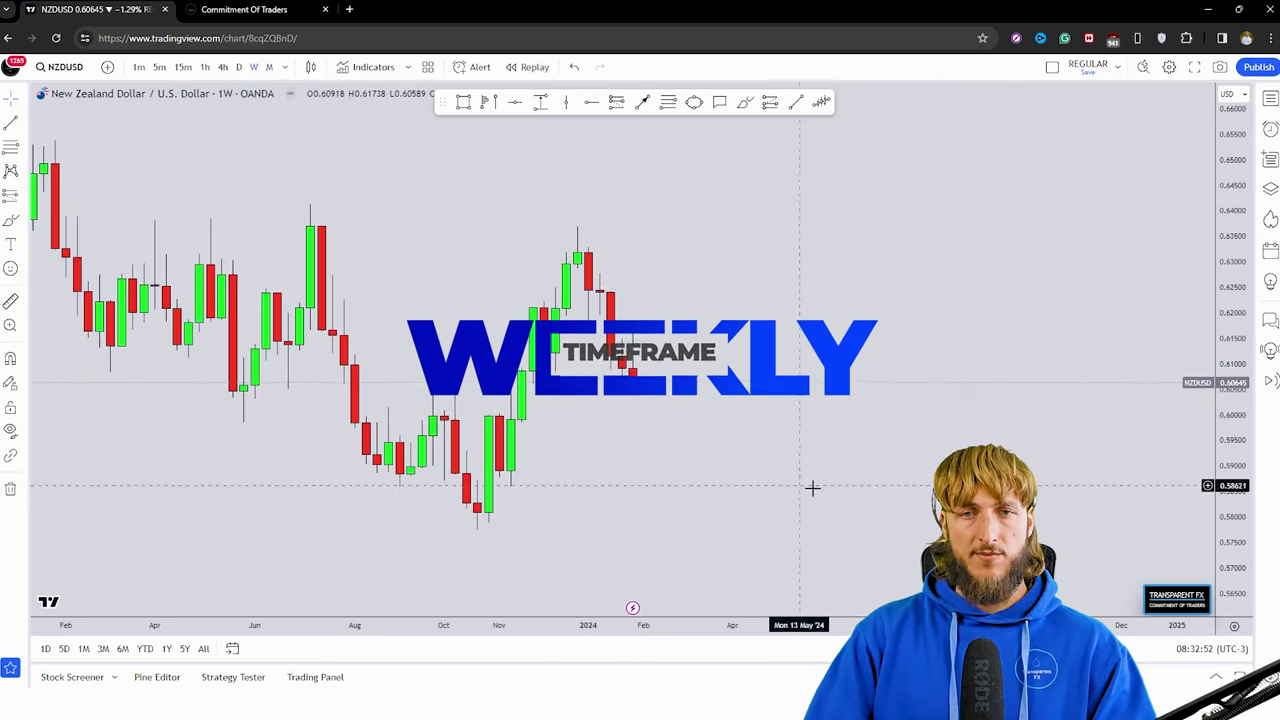
Draw a rectangle zone on the weekly chart from about 0.60037 to 0.60846, spanning 22 May 2023 to 15 April 2024
{"action": "left_click_drag", "start_coordinate": [813, 488], "coordinate": [854, 496]}
{"action": "left_click", "coordinate": [580, 588]}
{"action": "left_click_drag", "start_coordinate": [1228, 362], "coordinate": [1228, 394]}
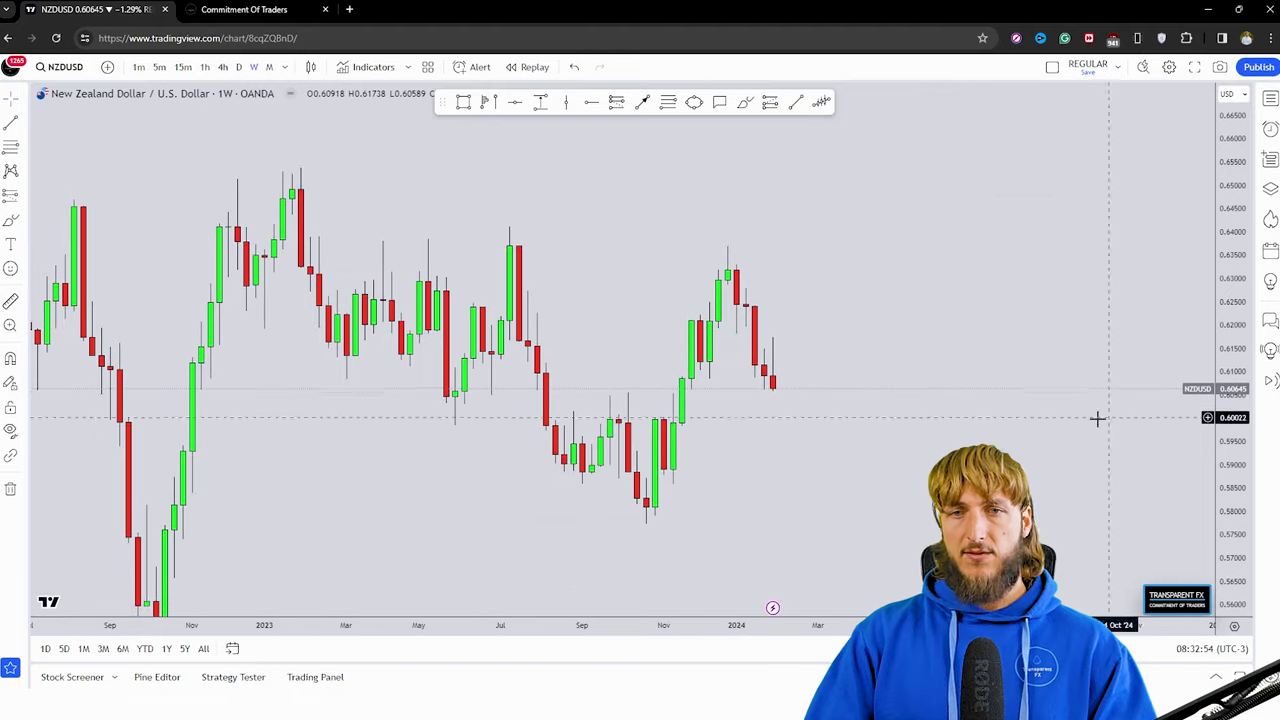
{"action": "left_click_drag", "start_coordinate": [929, 389], "coordinate": [866, 371]}
{"action": "left_click", "coordinate": [463, 102]}
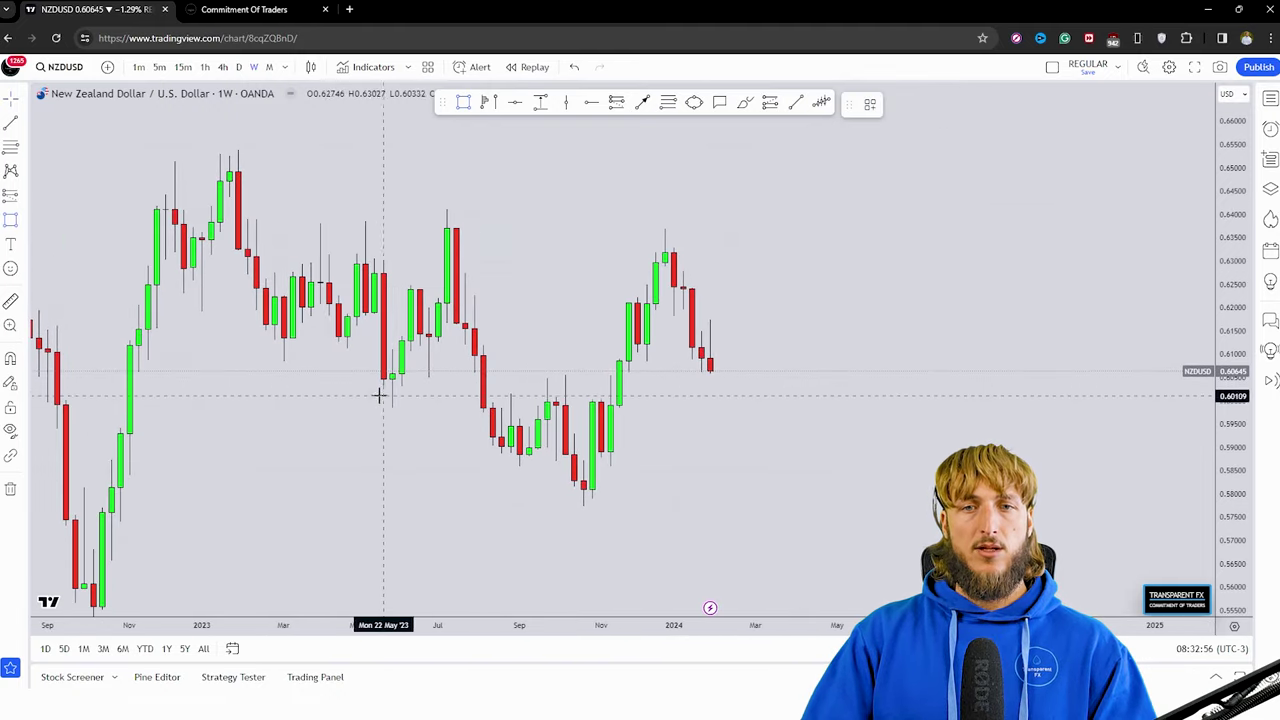
{"action": "mouse_move", "coordinate": [383, 399]}
{"action": "left_mouse_down"}
{"action": "mouse_move", "coordinate": [828, 360]}
{"action": "mouse_move", "coordinate": [810, 361]}
{"action": "left_mouse_up"}
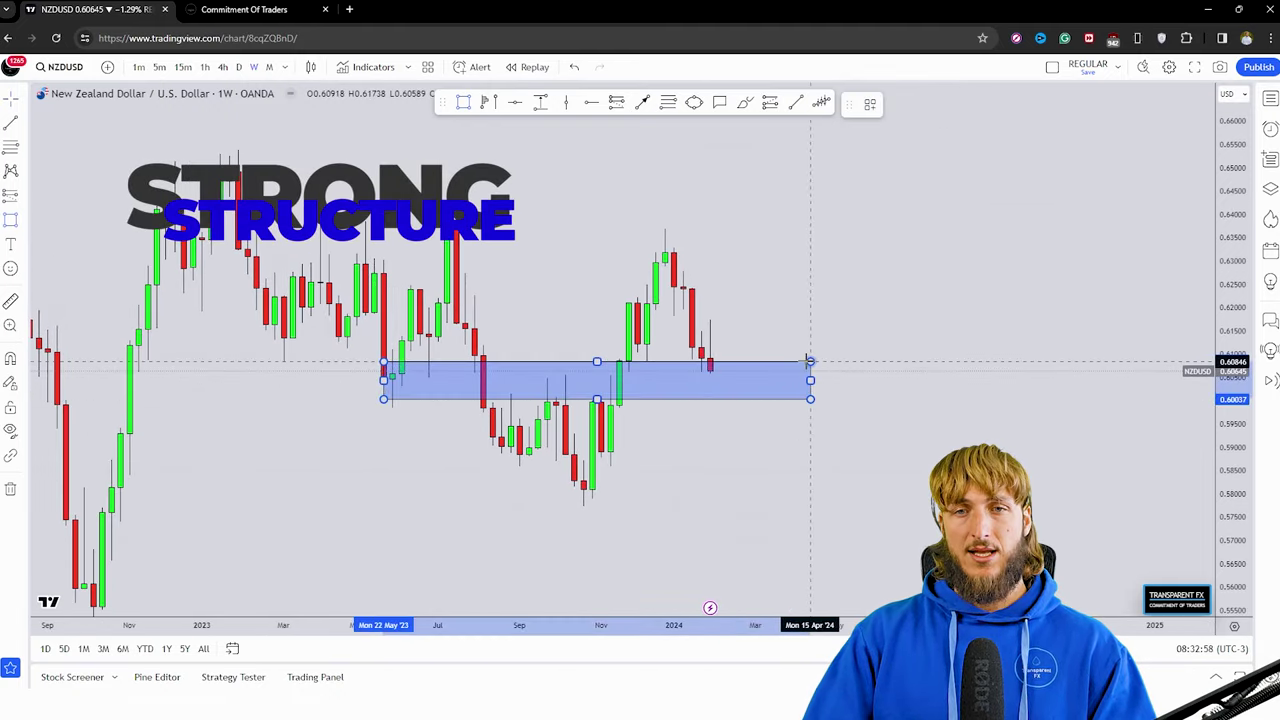
{"action": "left_click", "coordinate": [886, 354]}
Brush a roughly horizontal red line through the weekly zone and delete it
{"action": "left_click", "coordinate": [744, 102]}
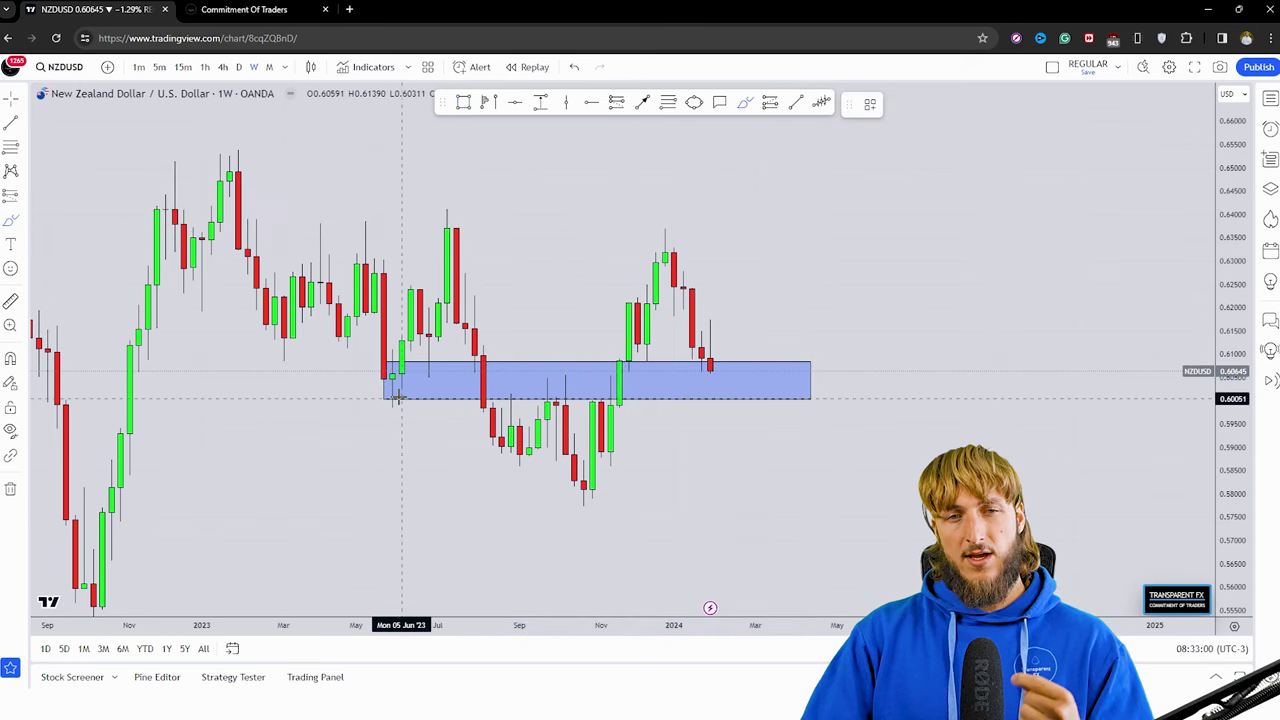
{"action": "left_click_drag", "start_coordinate": [395, 389], "coordinate": [757, 379]}
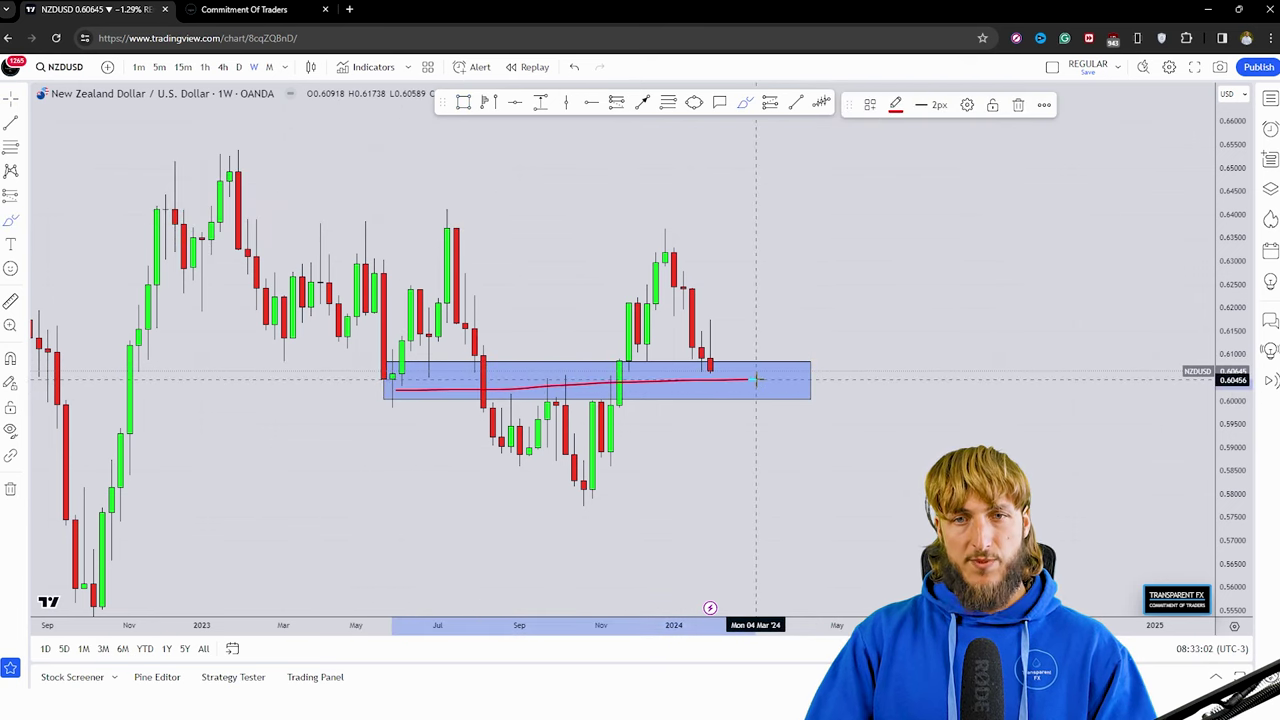
{"action": "left_click", "coordinate": [1018, 105]}
Circle each touch of the weekly zone with the red brush and trace the moves away from it, including a projected rise from the latest candle
{"action": "mouse_move", "coordinate": [374, 400]}
{"action": "left_mouse_down"}
{"action": "mouse_move", "coordinate": [390, 398]}
{"action": "mouse_move", "coordinate": [420, 276]}
{"action": "left_mouse_up"}
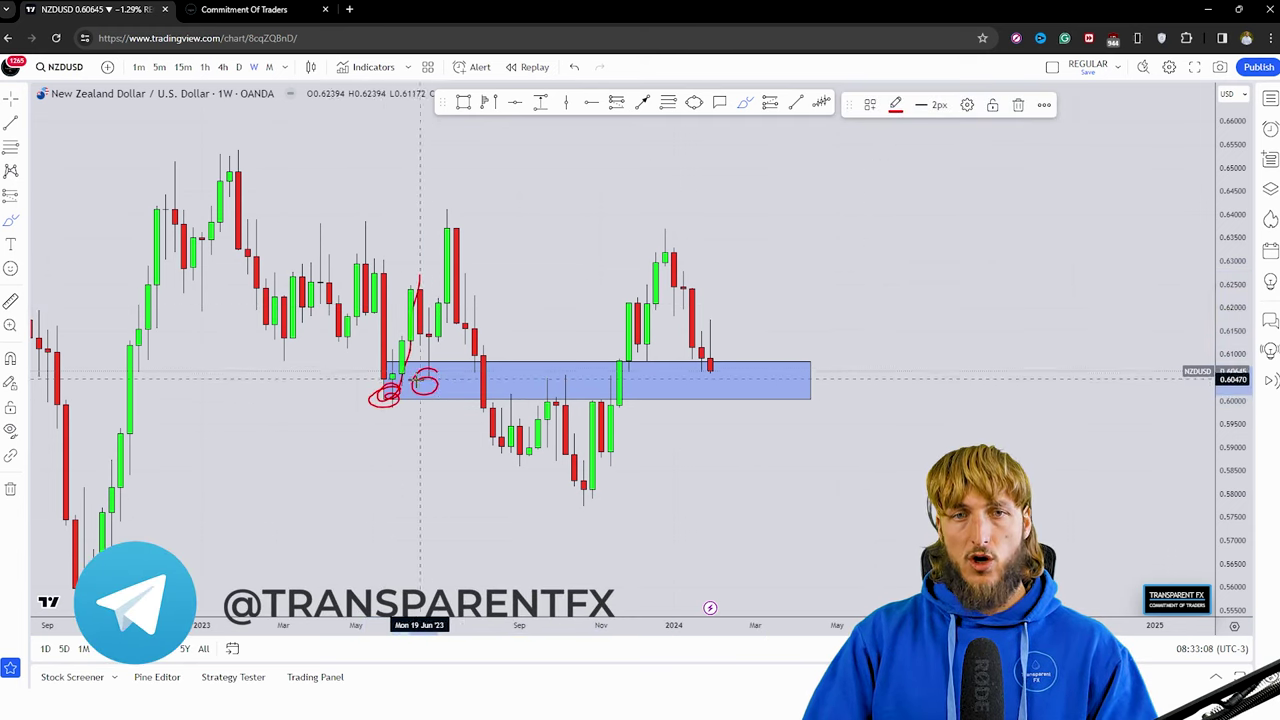
{"action": "left_click_drag", "start_coordinate": [430, 375], "coordinate": [446, 230]}
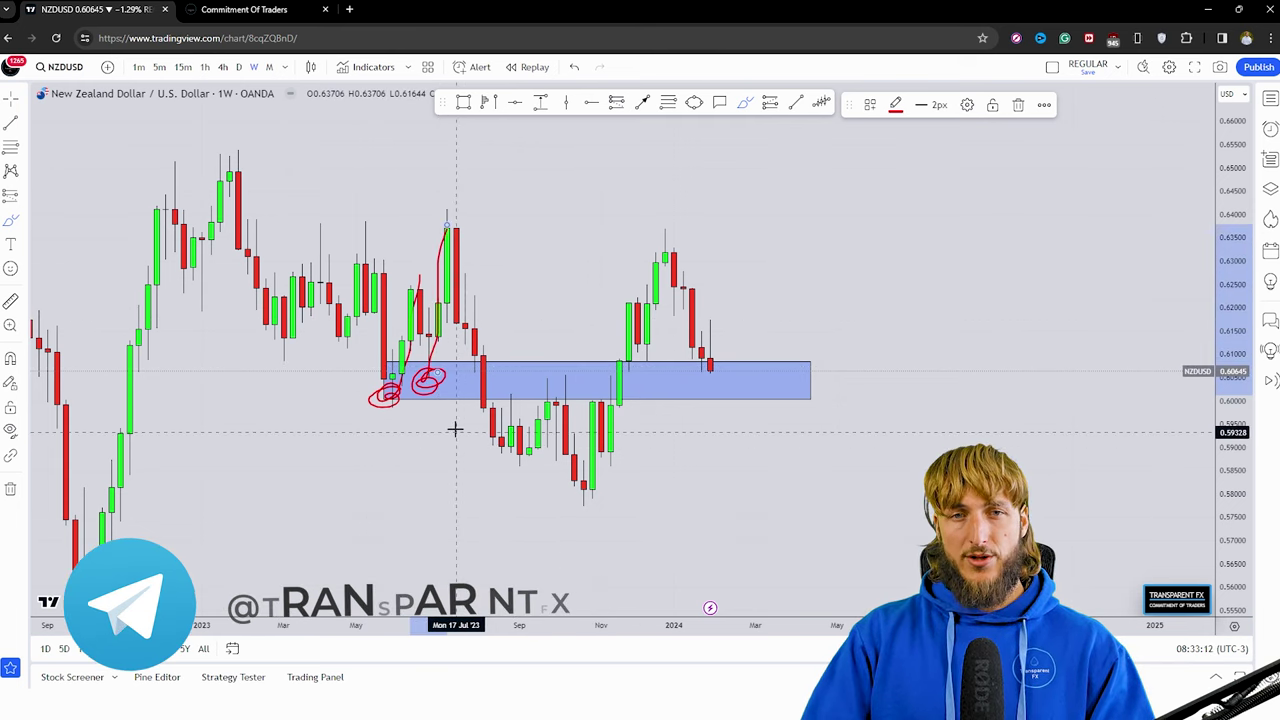
{"action": "mouse_move", "coordinate": [497, 391]}
{"action": "left_mouse_down"}
{"action": "mouse_move", "coordinate": [519, 390]}
{"action": "mouse_move", "coordinate": [529, 440]}
{"action": "left_mouse_up"}
{"action": "mouse_move", "coordinate": [563, 397]}
{"action": "left_mouse_down"}
{"action": "mouse_move", "coordinate": [574, 394]}
{"action": "mouse_move", "coordinate": [558, 372]}
{"action": "mouse_move", "coordinate": [611, 404]}
{"action": "mouse_move", "coordinate": [609, 455]}
{"action": "left_mouse_up"}
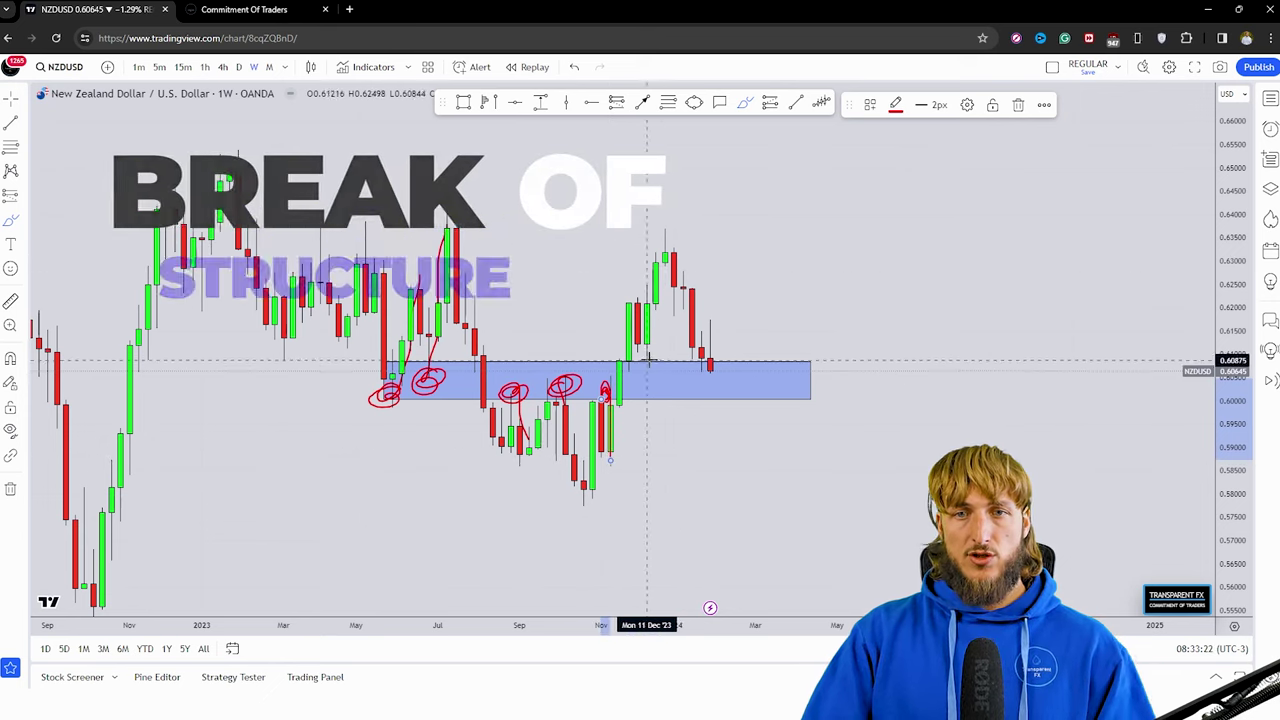
{"action": "mouse_move", "coordinate": [650, 360]}
{"action": "left_mouse_down"}
{"action": "mouse_move", "coordinate": [630, 382]}
{"action": "mouse_move", "coordinate": [655, 375]}
{"action": "mouse_move", "coordinate": [665, 257]}
{"action": "left_mouse_up"}
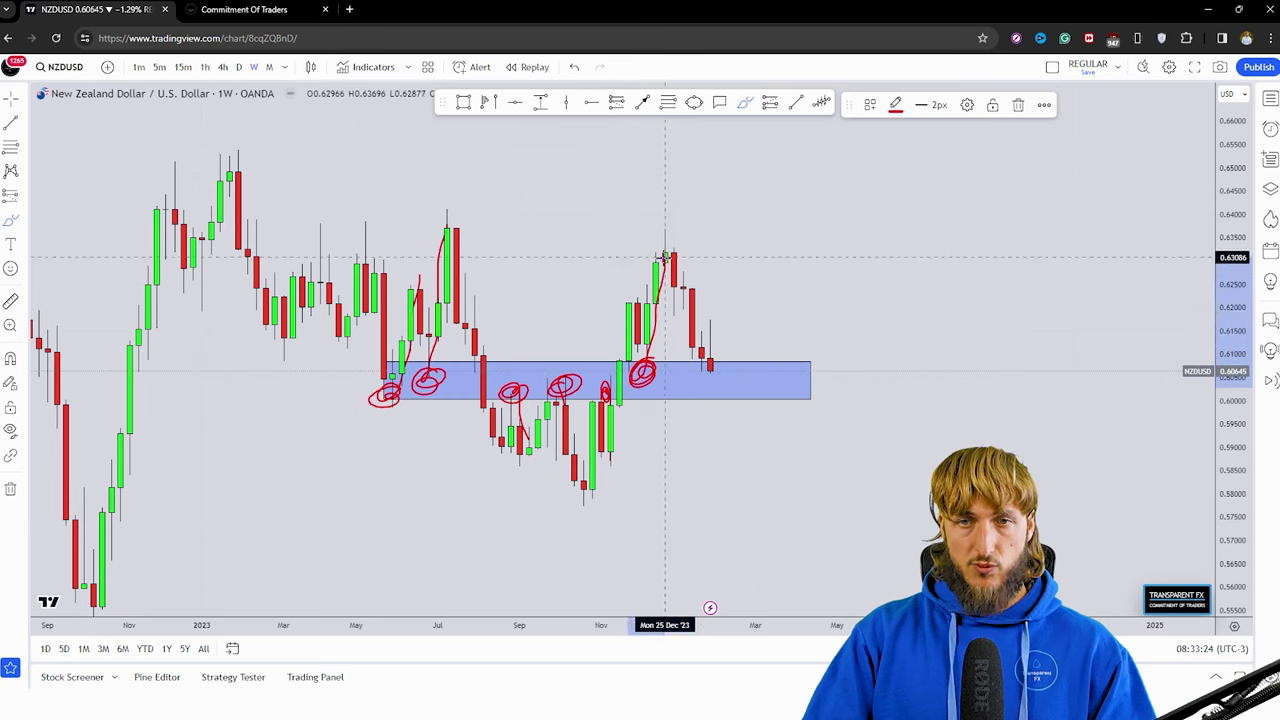
{"action": "left_click_drag", "start_coordinate": [720, 366], "coordinate": [708, 366]}
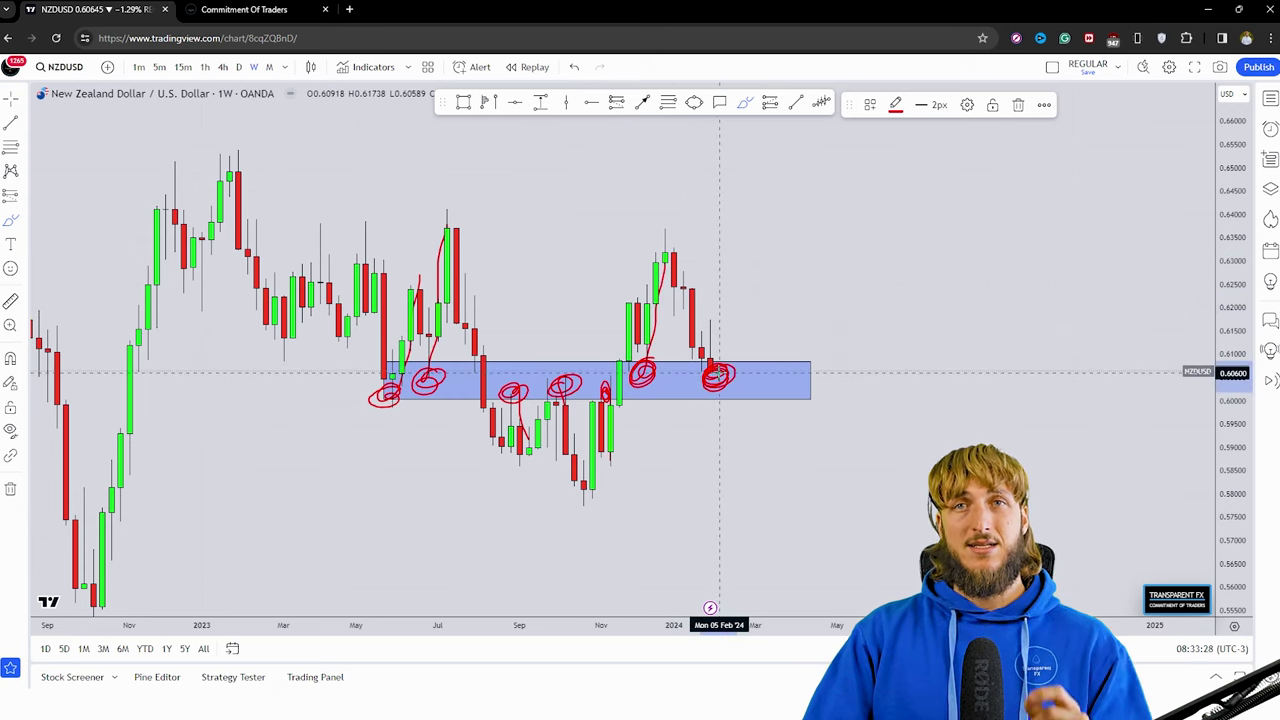
{"action": "left_click_drag", "start_coordinate": [718, 372], "coordinate": [761, 281]}
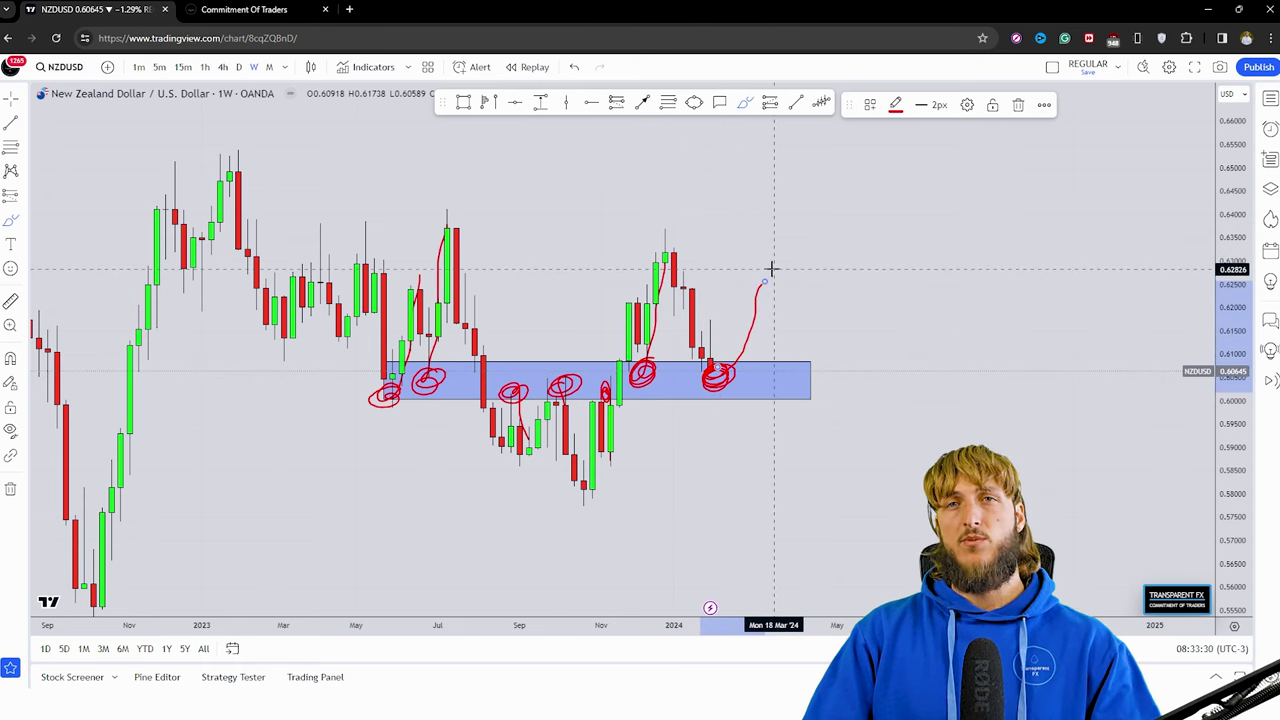
Undo all the red brush strokes on the weekly chart, keeping the rectangle zone
{"action": "left_click", "coordinate": [574, 68]}
{"action": "left_click", "coordinate": [574, 68]}
{"action": "left_click", "coordinate": [574, 68]}
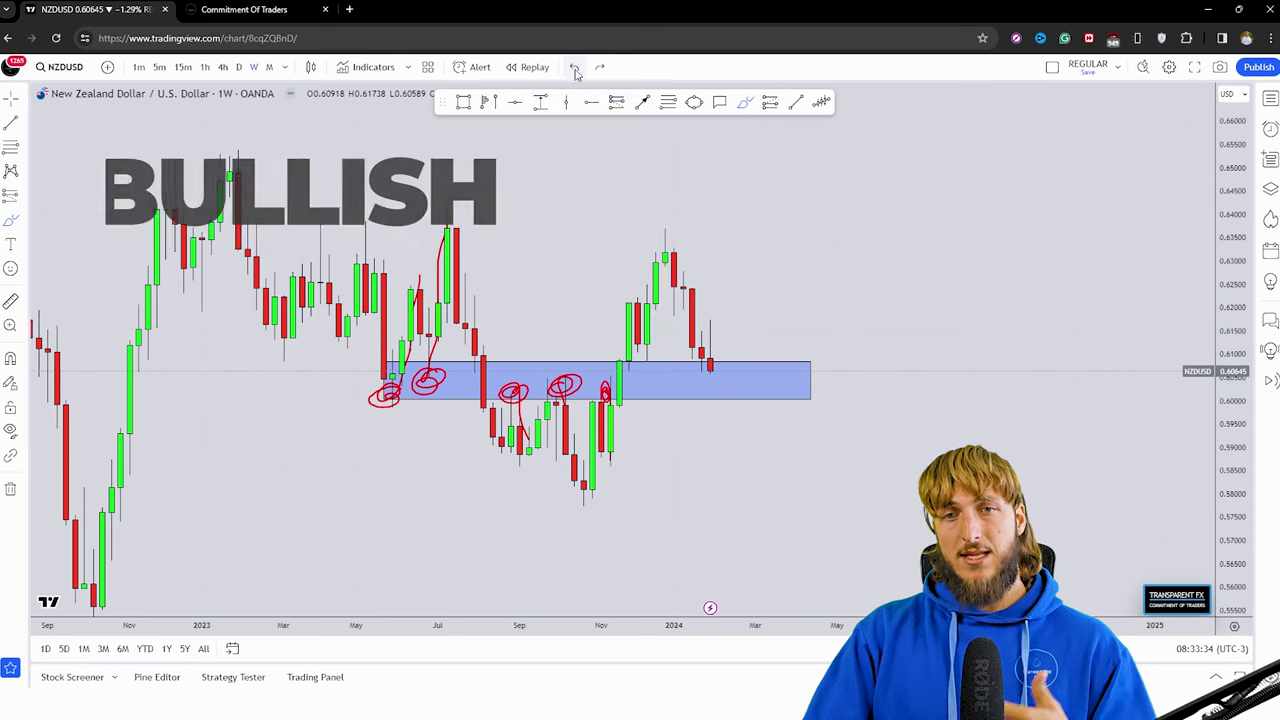
{"action": "left_click", "coordinate": [574, 68]}
{"action": "left_click", "coordinate": [574, 68]}
{"action": "left_click", "coordinate": [574, 68]}
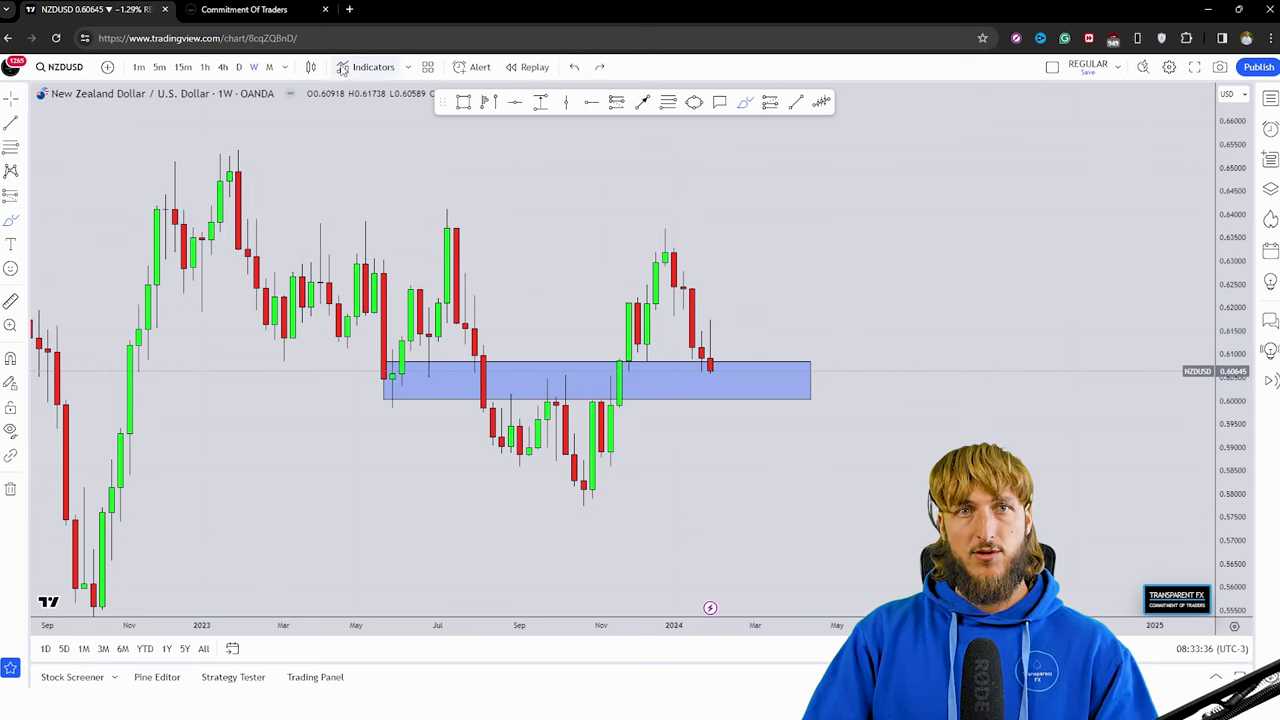
Switch NZDUSD to the daily timeframe, brush the M pattern over the latest candles in red, and sketch a larger M in the empty space beside it
{"action": "left_click", "coordinate": [239, 67]}
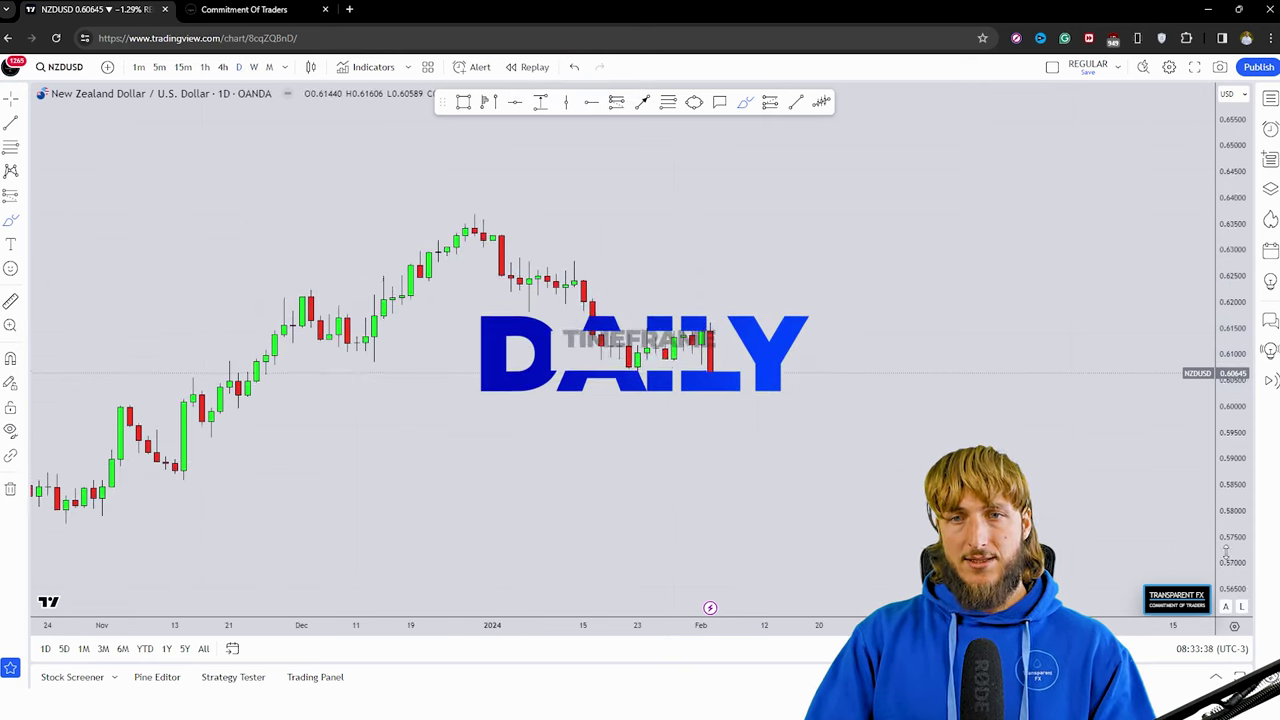
{"action": "left_click_drag", "start_coordinate": [850, 418], "coordinate": [759, 453]}
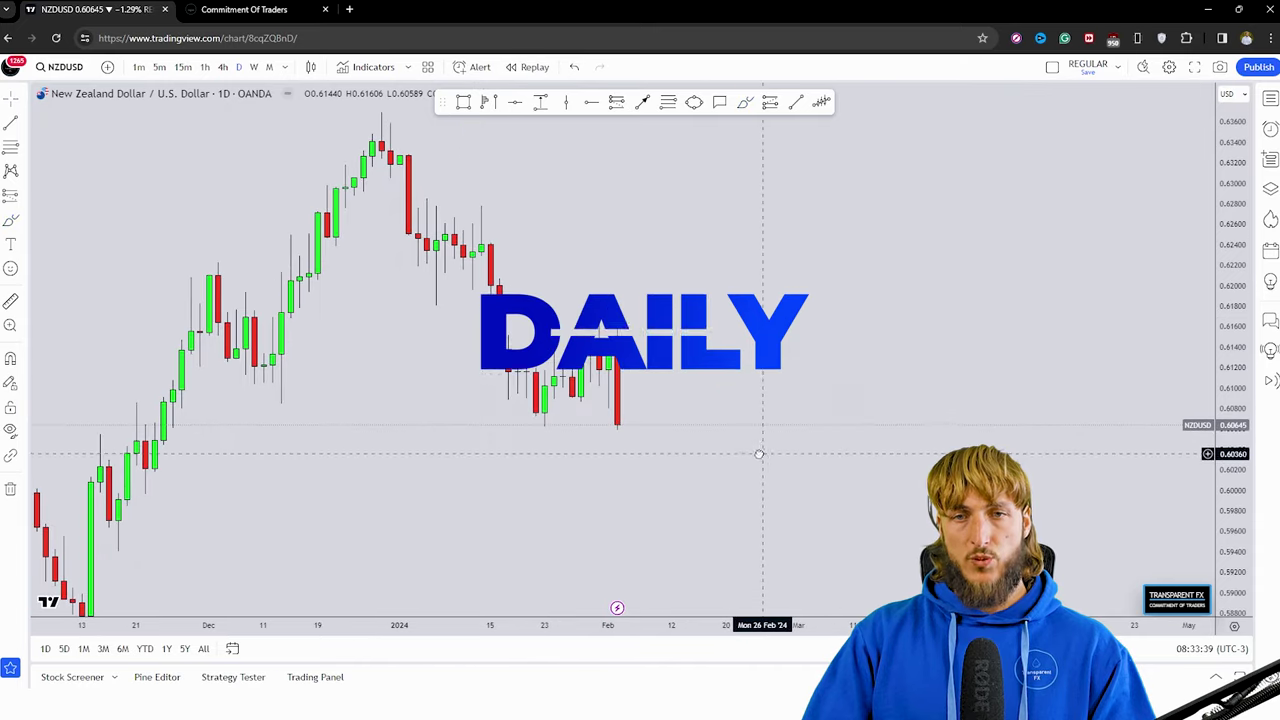
{"action": "left_click", "coordinate": [744, 103]}
{"action": "left_click_drag", "start_coordinate": [610, 327], "coordinate": [634, 463]}
{"action": "left_click", "coordinate": [1018, 105]}
{"action": "left_click_drag", "start_coordinate": [570, 405], "coordinate": [586, 322]}
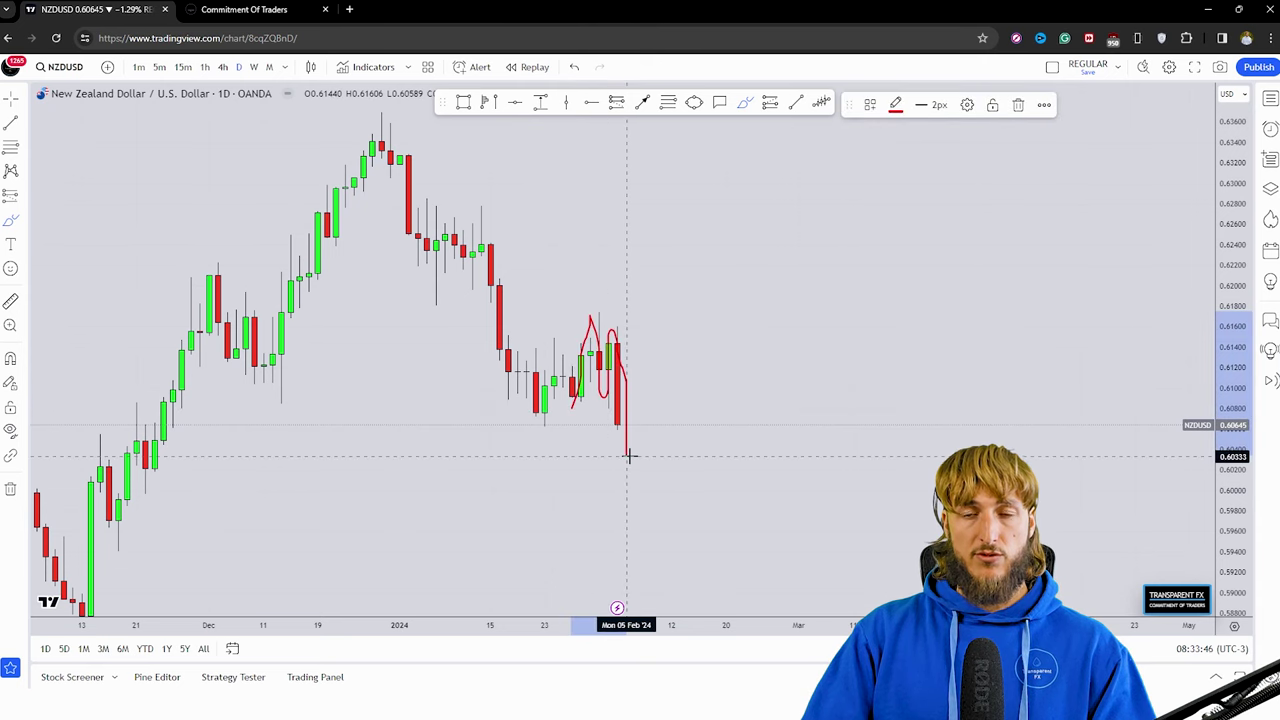
{"action": "mouse_move", "coordinate": [735, 420]}
{"action": "left_mouse_down"}
{"action": "mouse_move", "coordinate": [805, 308]}
{"action": "mouse_move", "coordinate": [845, 462]}
{"action": "left_mouse_up"}
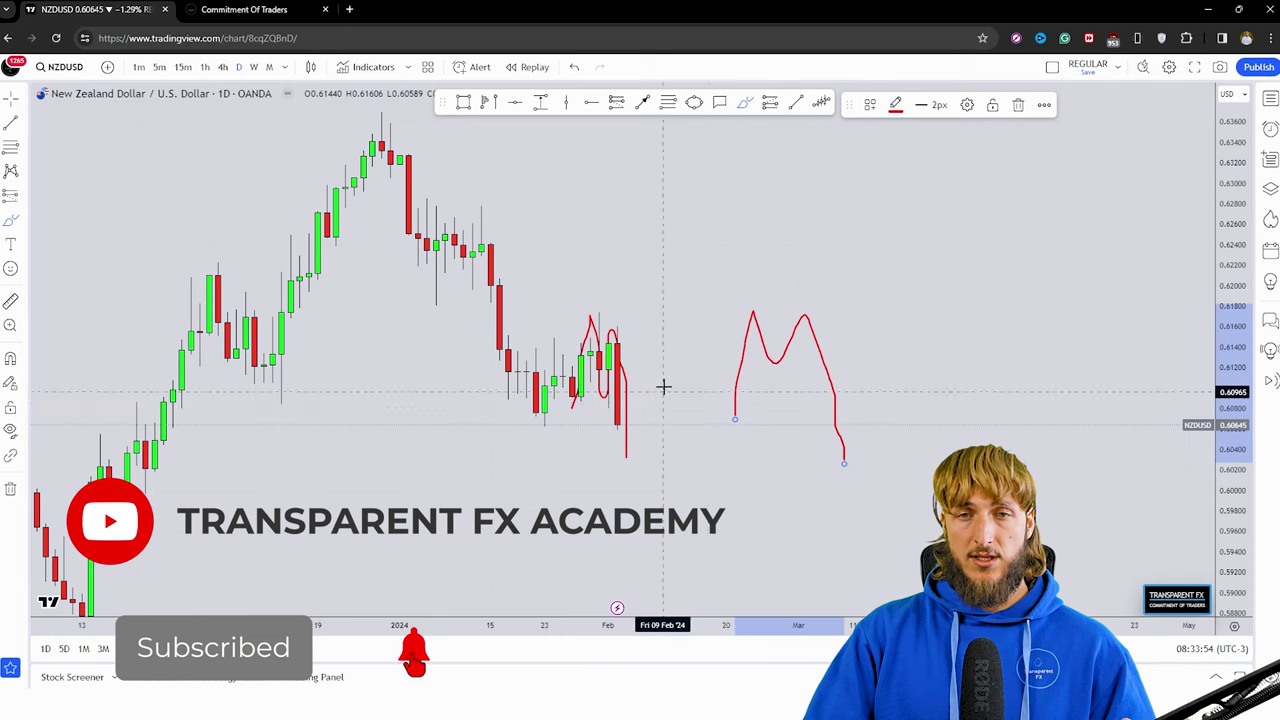
Draw a filled ellipse below the latest daily candle from about 0.60287 to 0.59327 and brush a projected rise out of it
{"action": "left_click", "coordinate": [694, 103]}
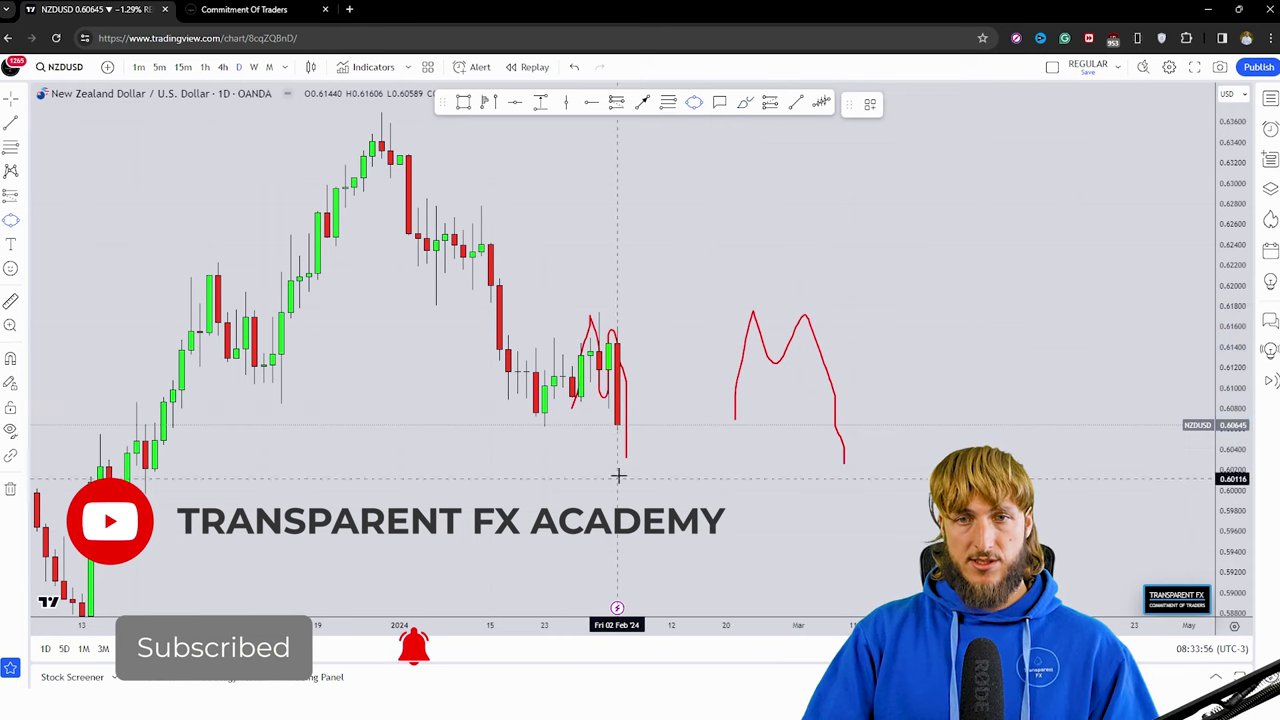
{"action": "left_click", "coordinate": [667, 559]}
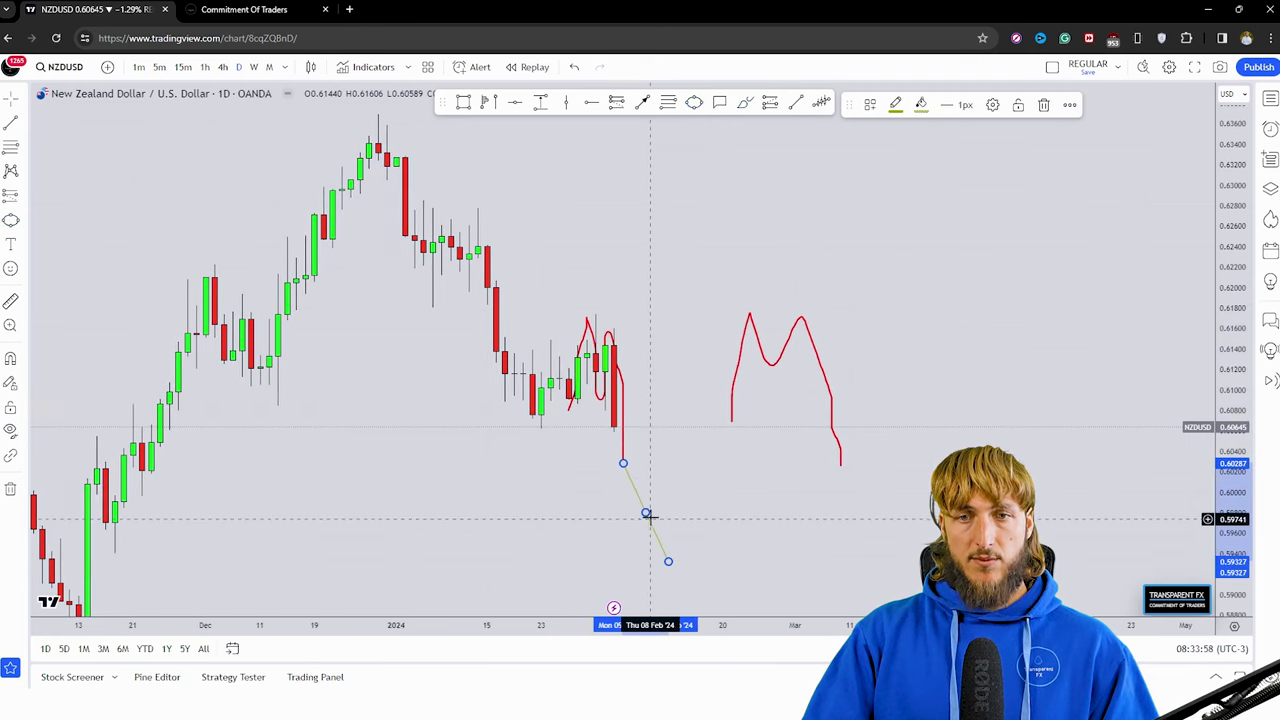
{"action": "left_click", "coordinate": [600, 531]}
{"action": "left_click_drag", "start_coordinate": [604, 532], "coordinate": [596, 535]}
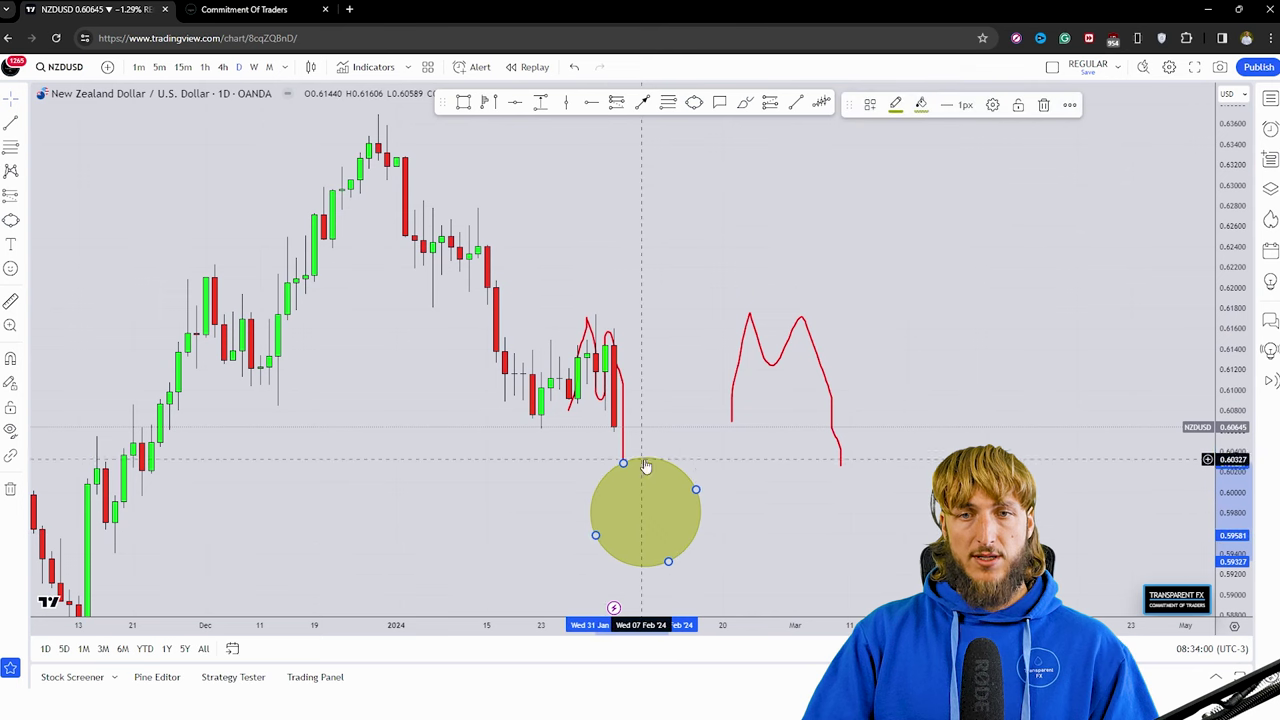
{"action": "left_click", "coordinate": [668, 563]}
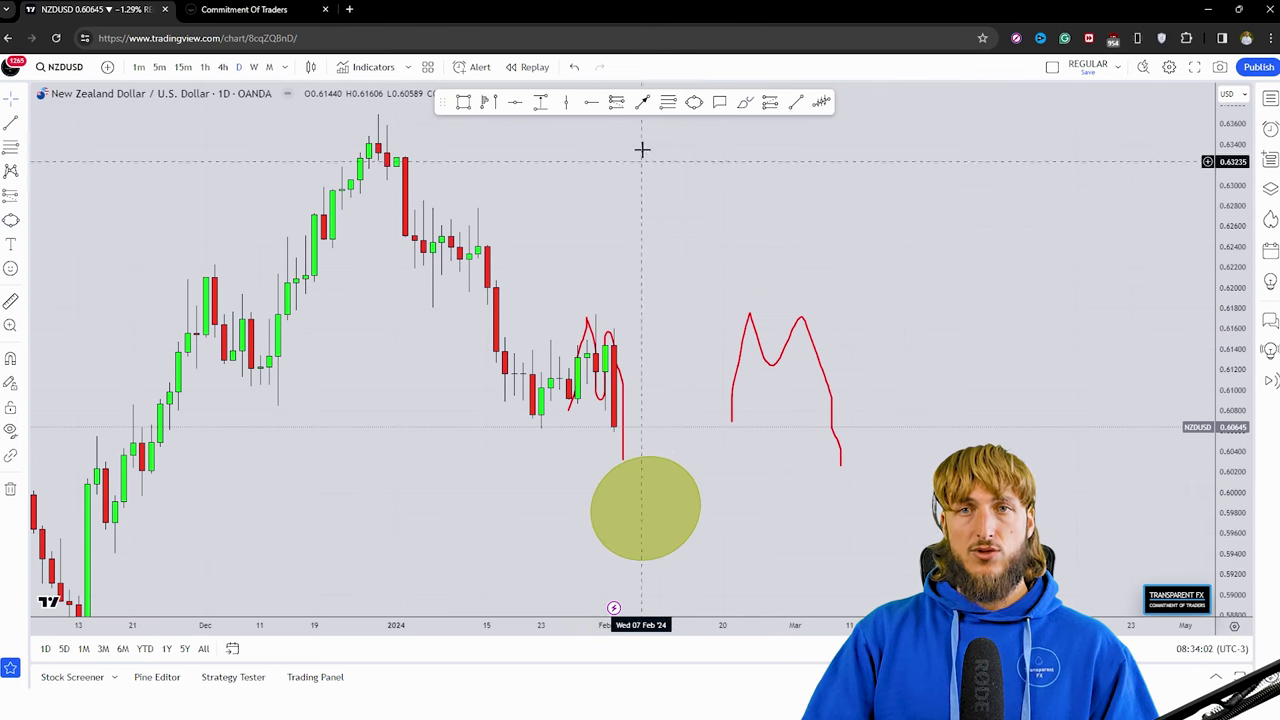
{"action": "left_click_drag", "start_coordinate": [669, 500], "coordinate": [685, 405]}
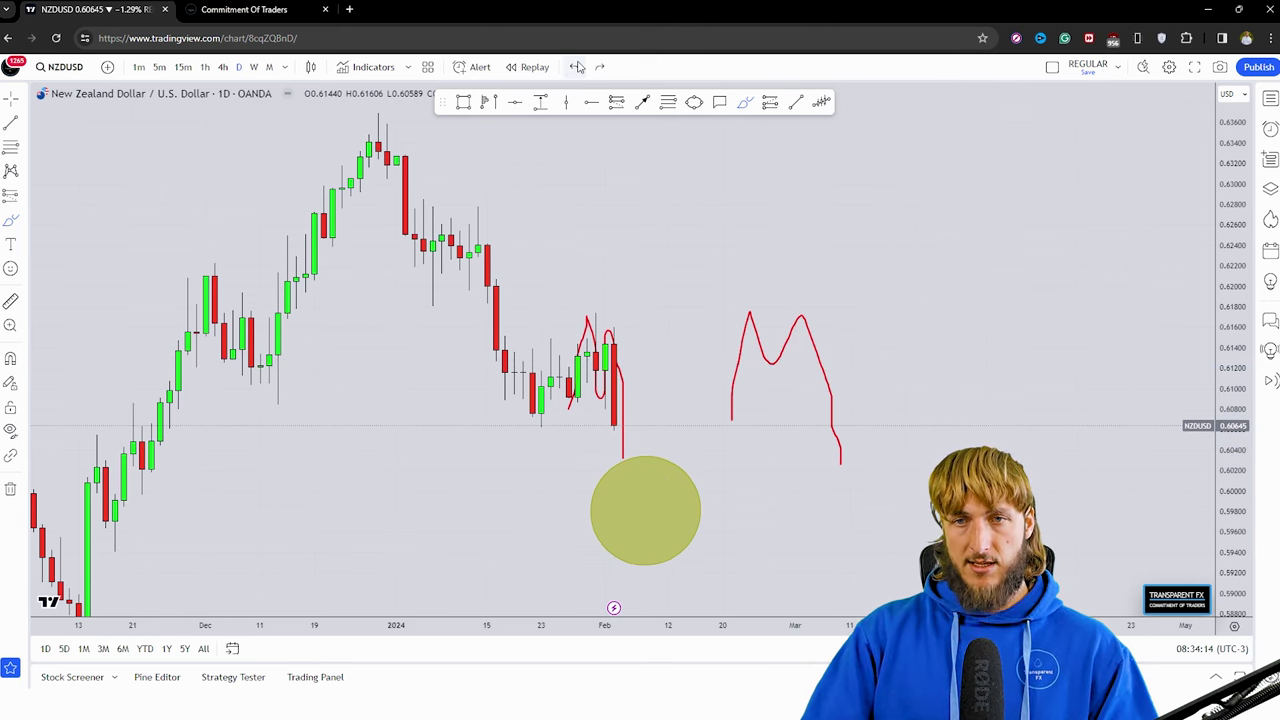
Examine the NZ Dollar long, short and net positions on the Commitment of Traders page, highlighting the 1/30/2024 net position
{"action": "left_click", "coordinate": [226, 6]}
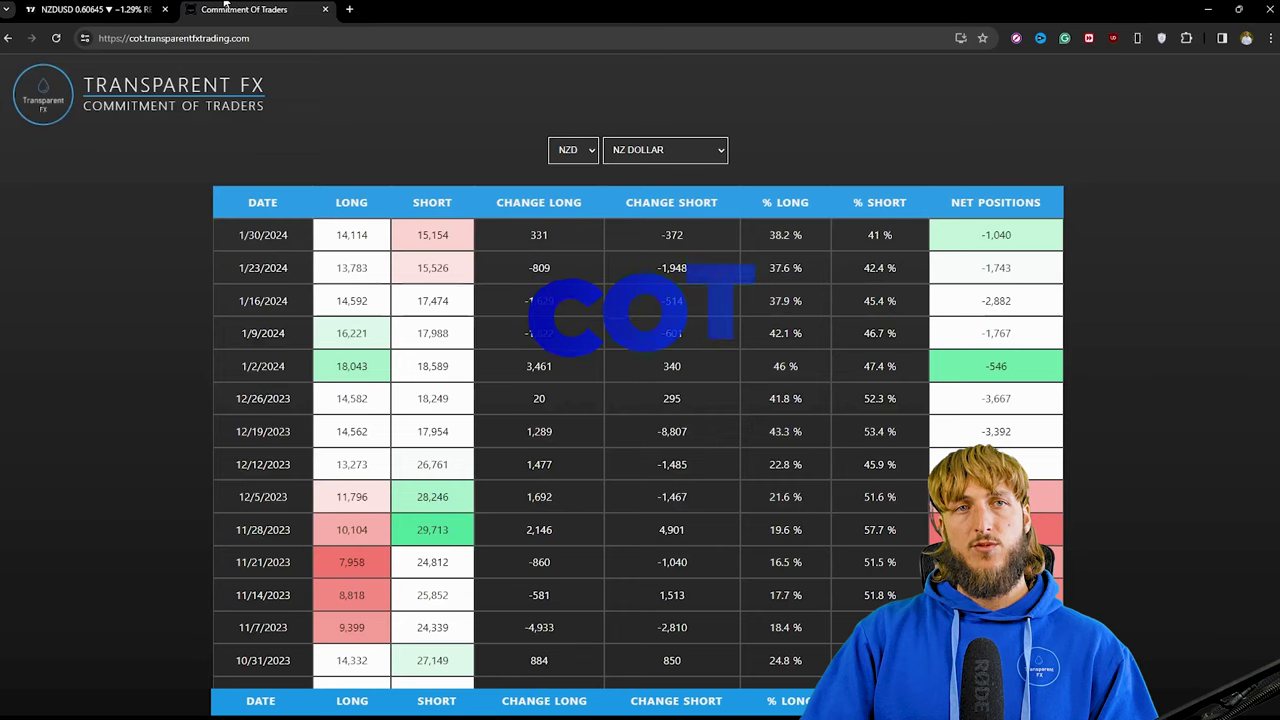
{"action": "left_click", "coordinate": [100, 114]}
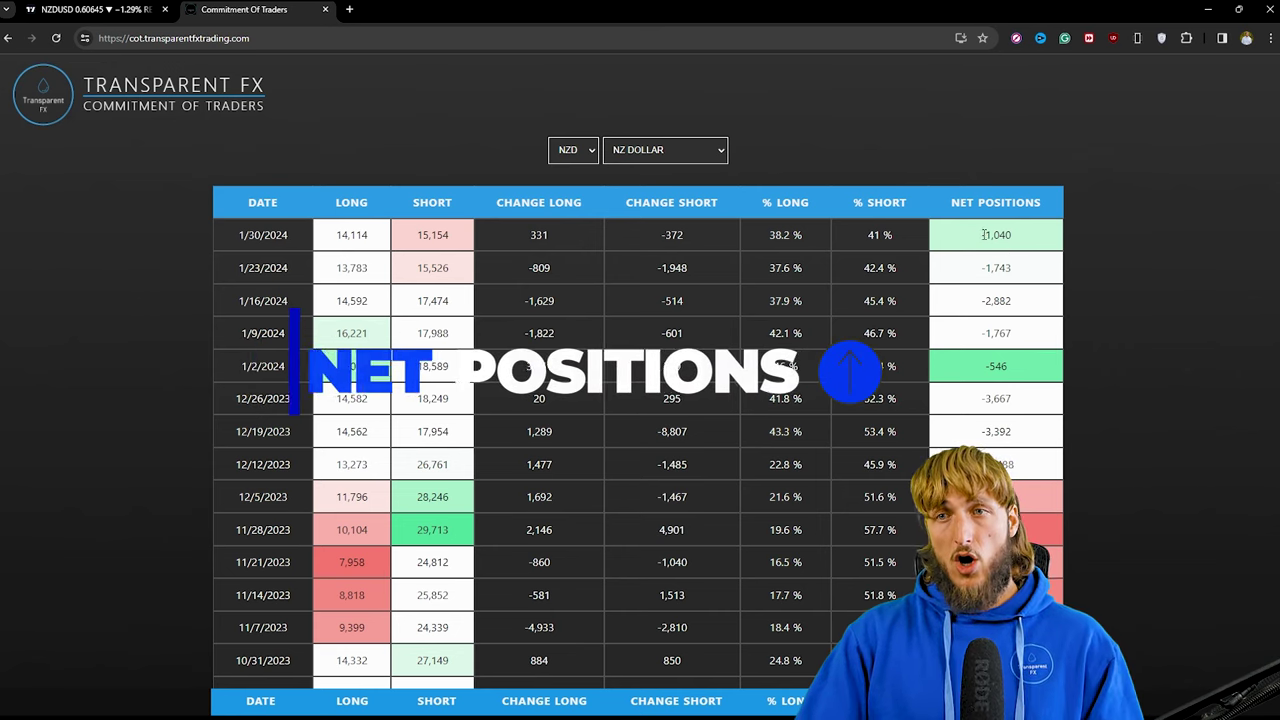
{"action": "left_click_drag", "start_coordinate": [981, 234], "coordinate": [1020, 237]}
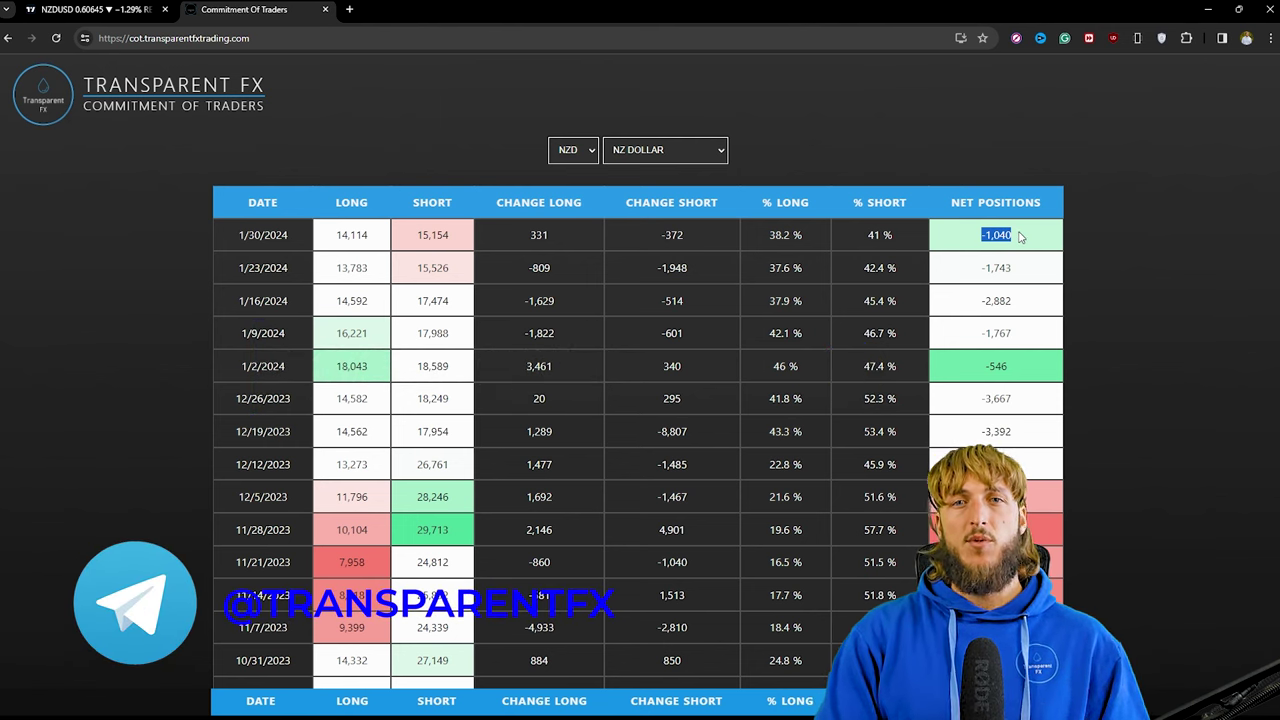
{"action": "left_click", "coordinate": [546, 118]}
Return to the NZDUSD daily chart and draw a downward arrow from the latest candle's low at about 0.60596 to 0.60103 on 6 February 2024
{"action": "left_click", "coordinate": [148, 8]}
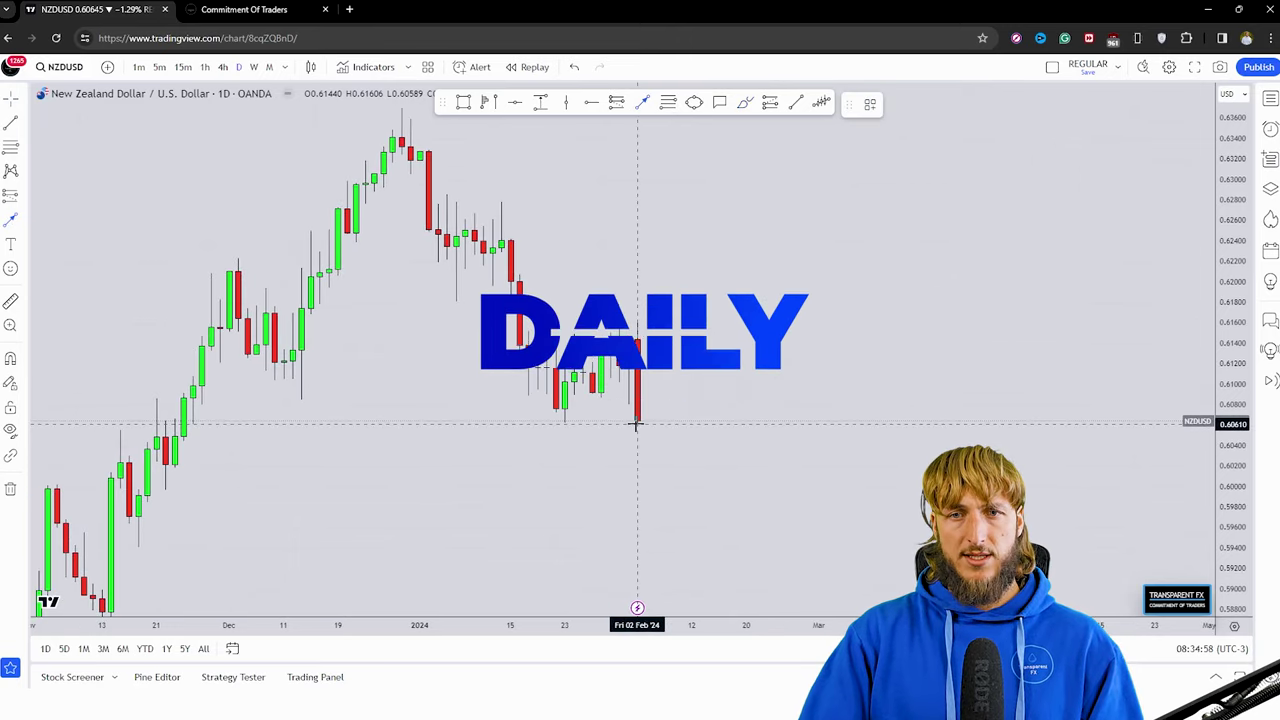
{"action": "left_click_drag", "start_coordinate": [637, 426], "coordinate": [654, 465]}
{"action": "left_click", "coordinate": [656, 475]}
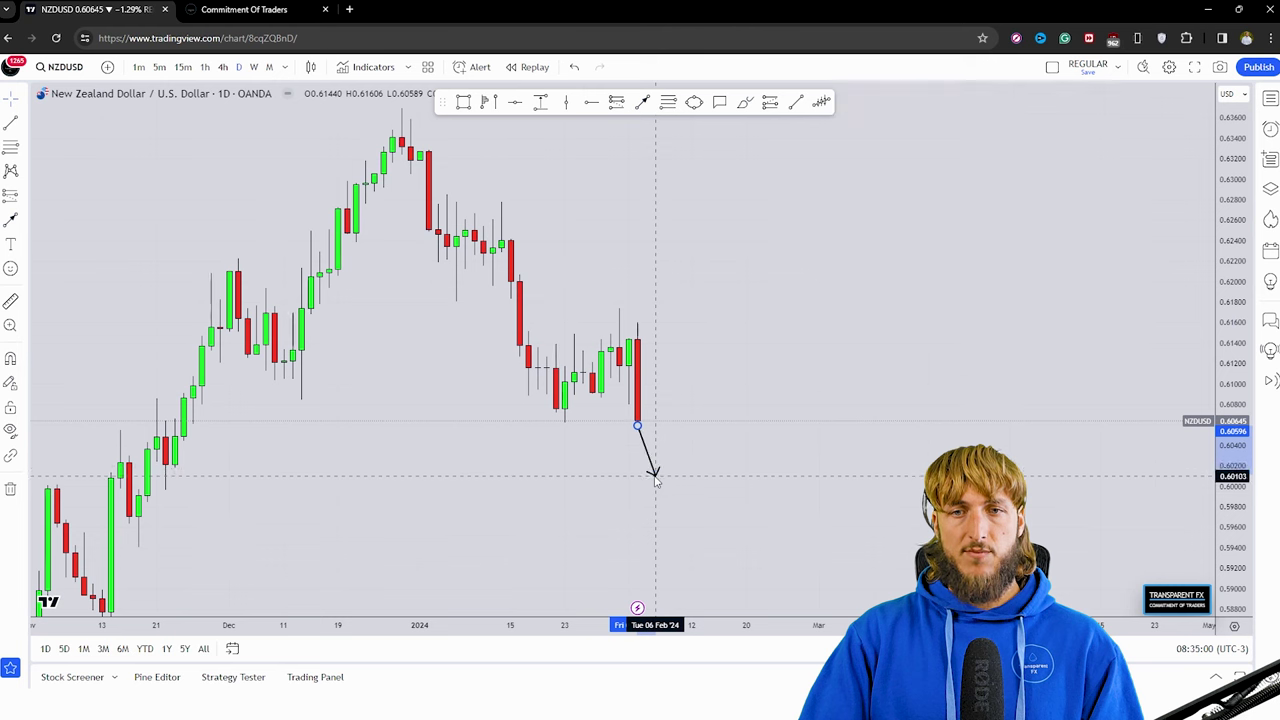
{"action": "left_click", "coordinate": [707, 475]}
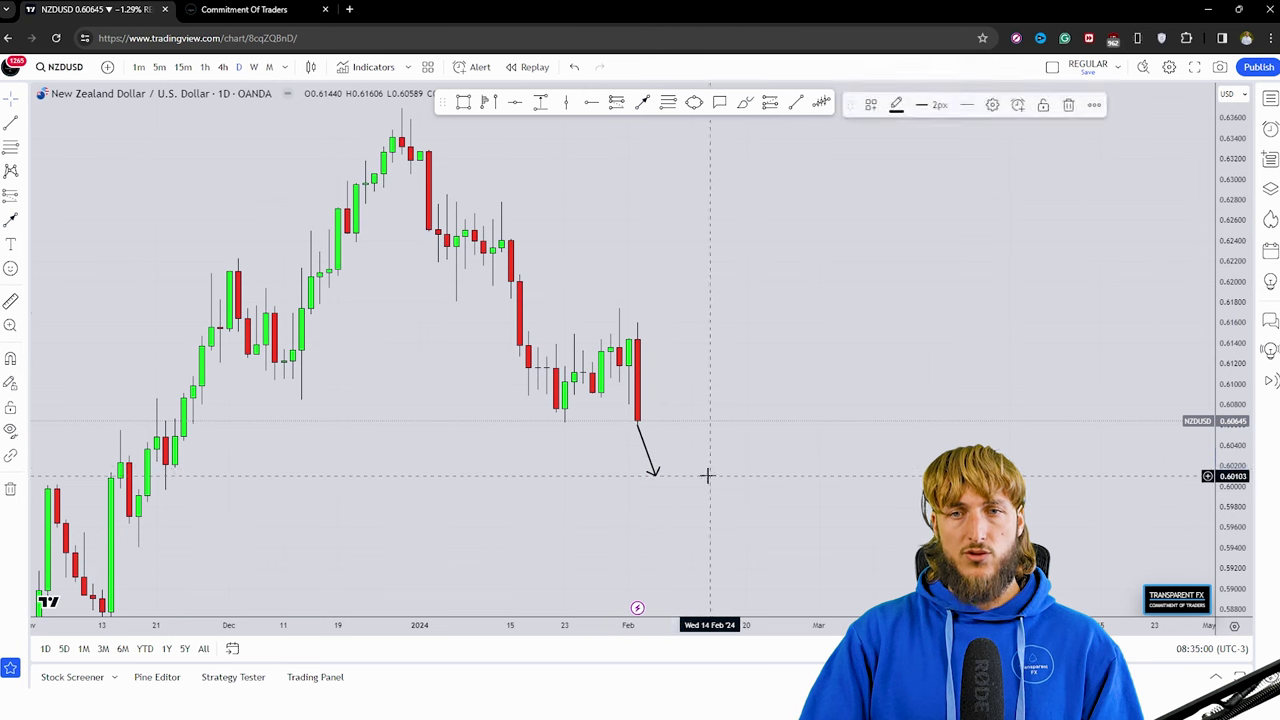
Draw a filled ellipse at the downward arrow's tip, with its axis from about 0.60202 to 0.59616, and widen it into a near circle
{"action": "left_click", "coordinate": [648, 466]}
{"action": "left_click", "coordinate": [710, 526]}
{"action": "left_click", "coordinate": [686, 546]}
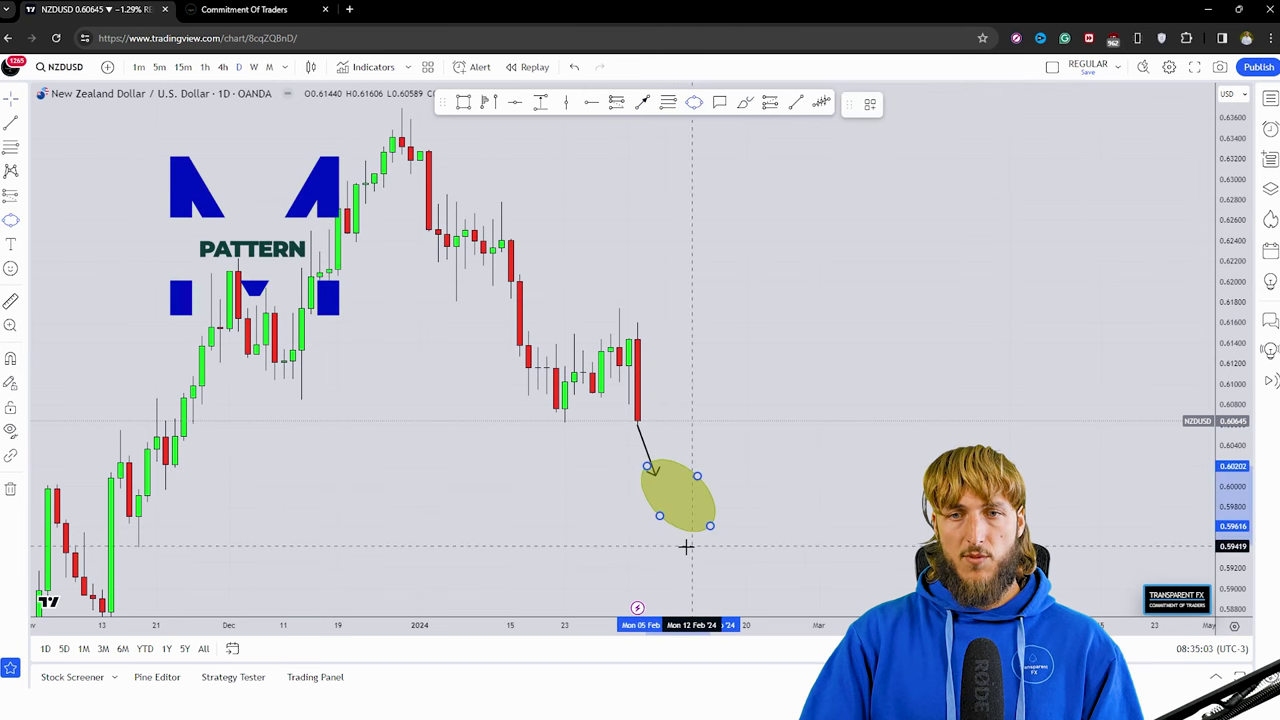
{"action": "left_click", "coordinate": [759, 405]}
Draw an upward arrow from the ellipse's edge at about 0.59886 on 15 February 2024 to about 0.608 on 16 February
{"action": "left_click", "coordinate": [642, 102]}
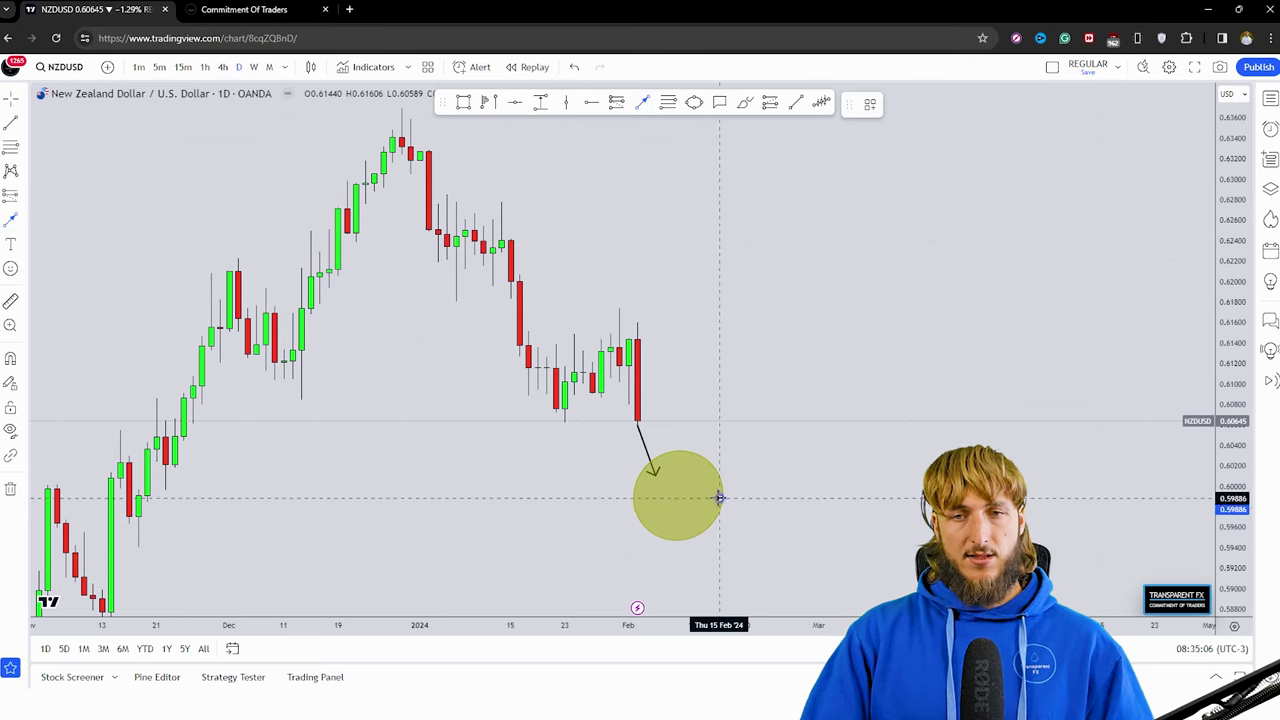
{"action": "left_click", "coordinate": [727, 410]}
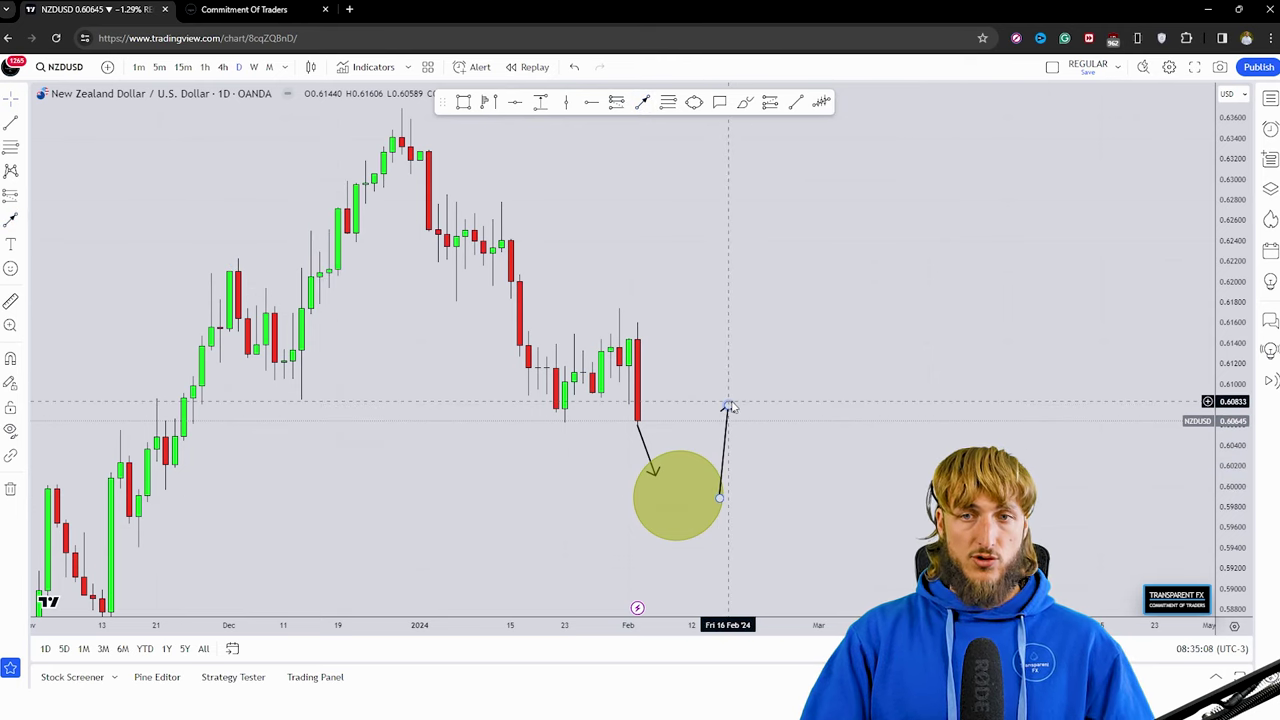
{"action": "left_click_drag", "start_coordinate": [861, 337], "coordinate": [819, 298]}
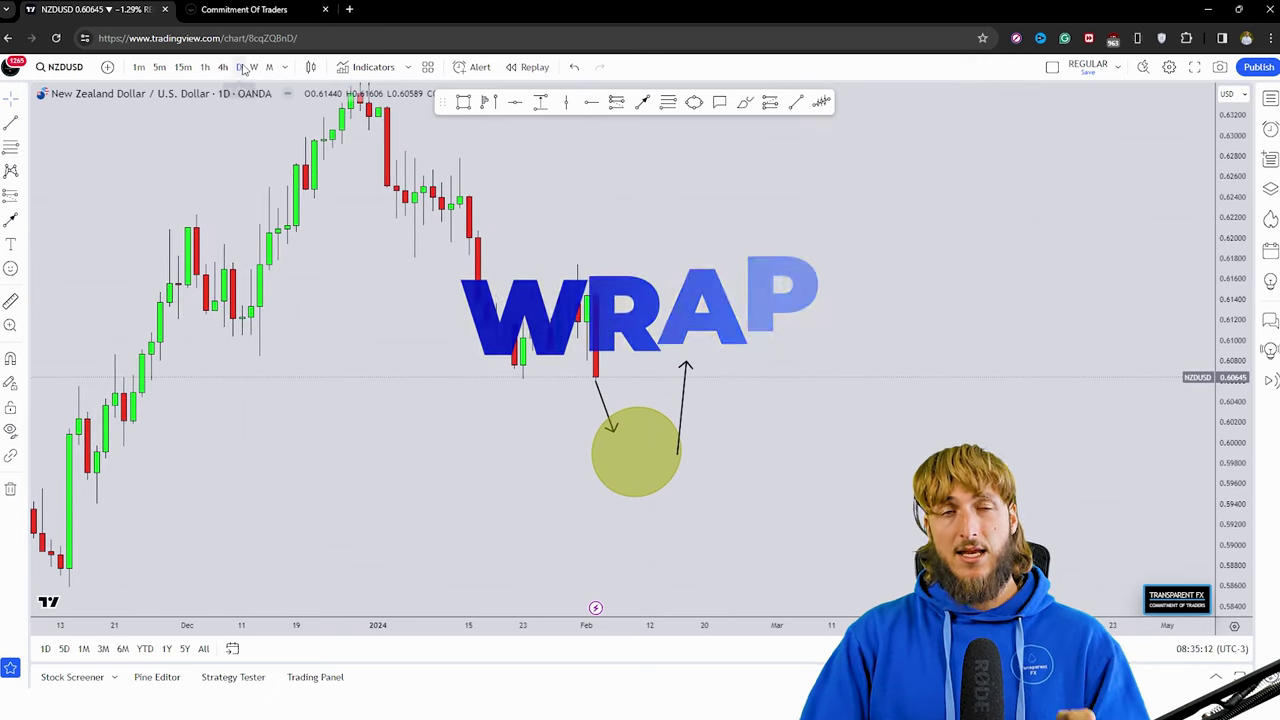
Check the NZ Dollar positioning on the Commitment of Traders page and return to the NZDUSD chart
{"action": "left_click", "coordinate": [244, 10]}
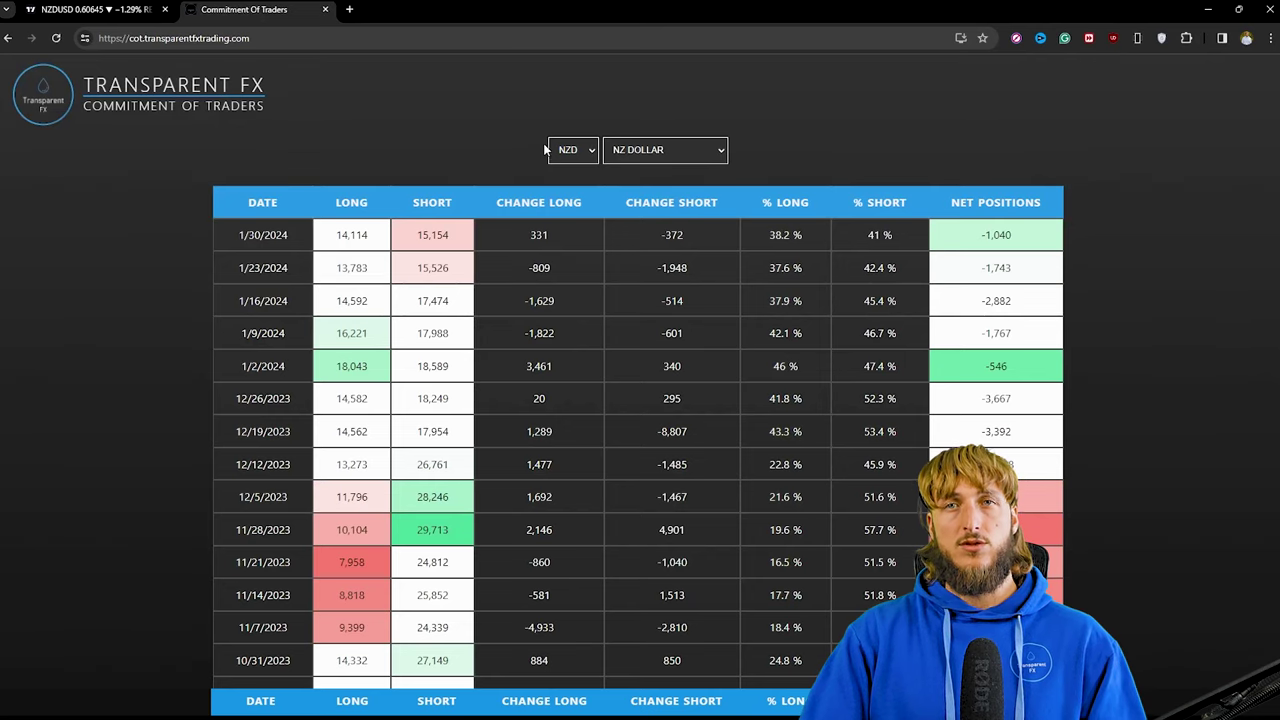
{"action": "left_click", "coordinate": [128, 8]}
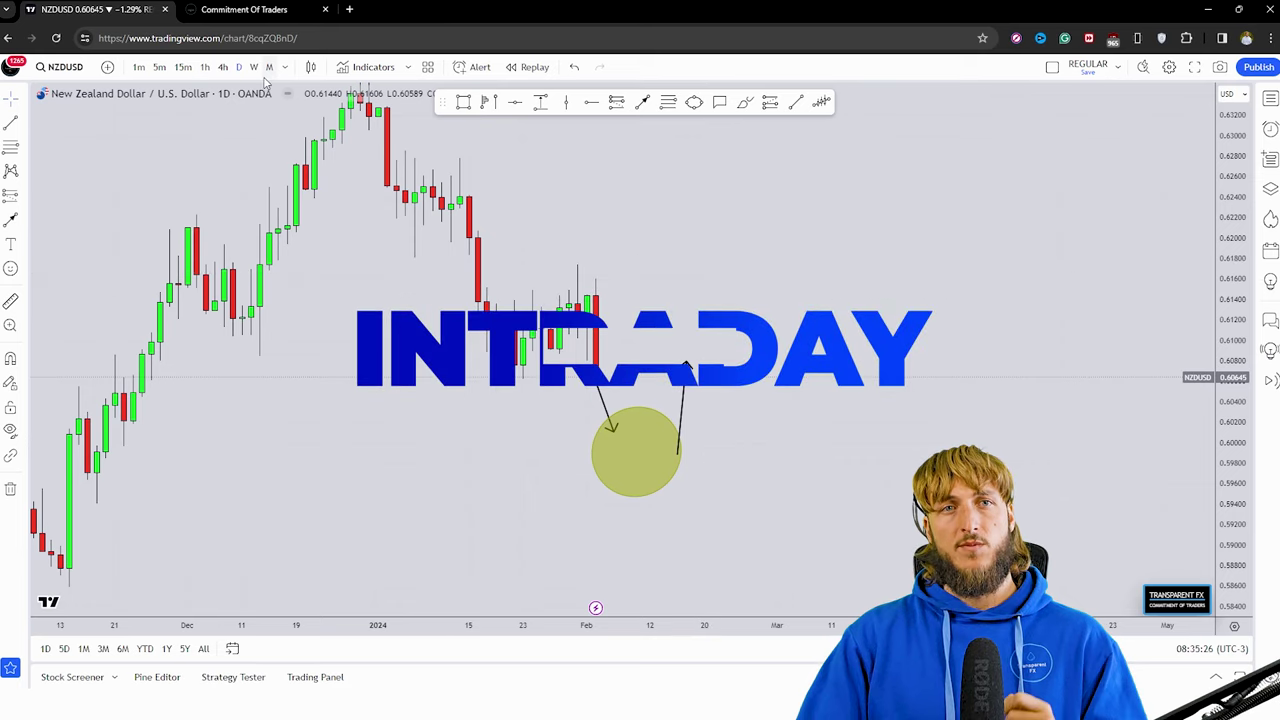
Brush a red descending zigzag inside the ellipse, and delete the extra red stroke drawn along the upward arrow and across its tip
{"action": "left_click", "coordinate": [746, 104]}
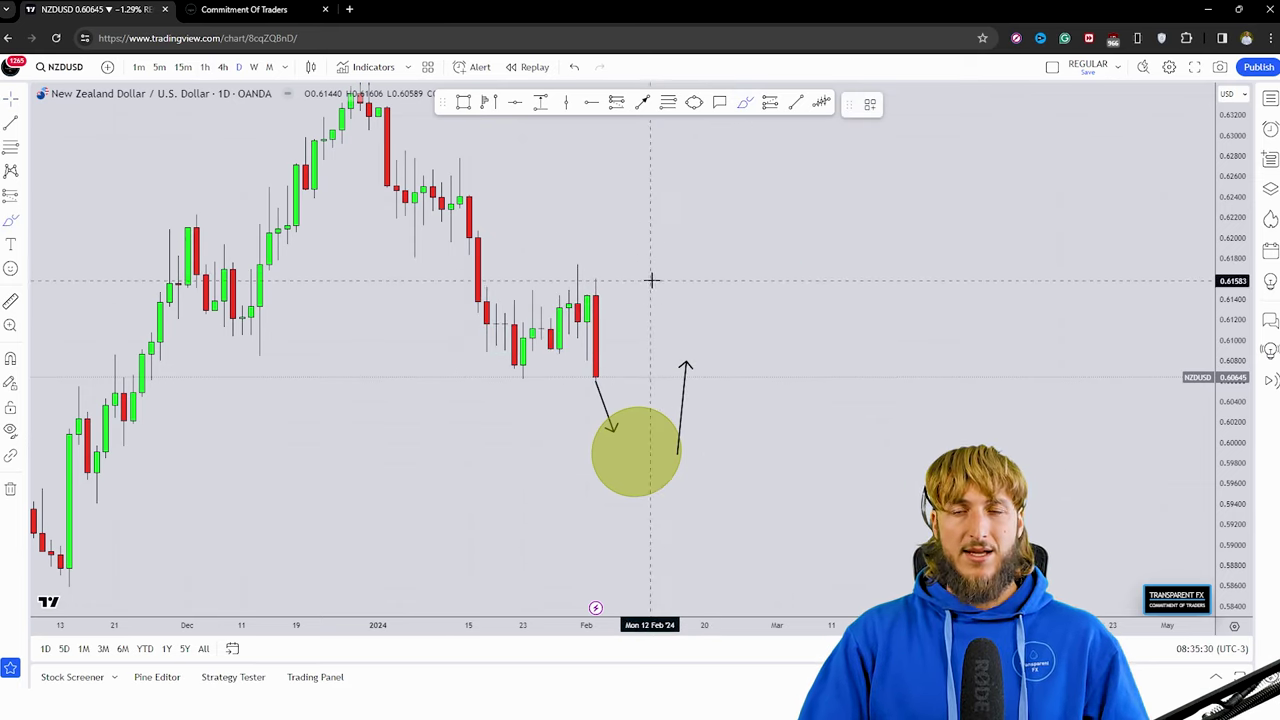
{"action": "left_click_drag", "start_coordinate": [613, 432], "coordinate": [640, 449]}
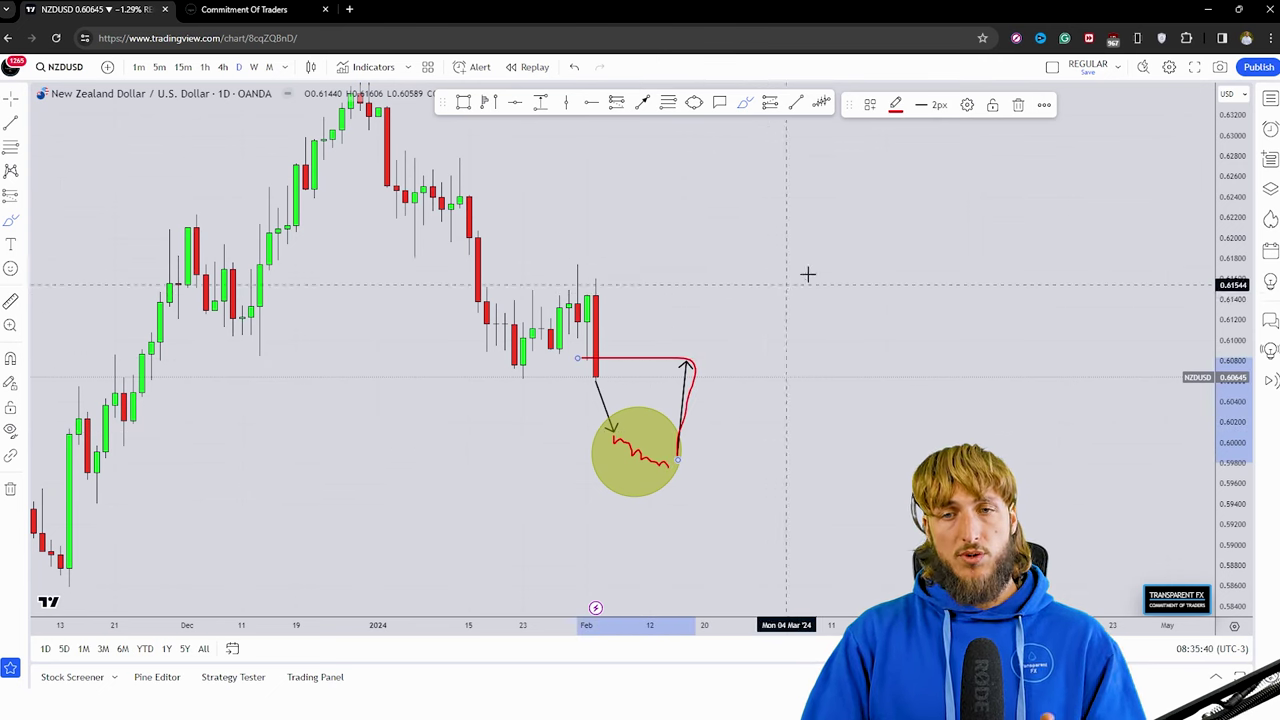
{"action": "left_click", "coordinate": [1018, 104]}
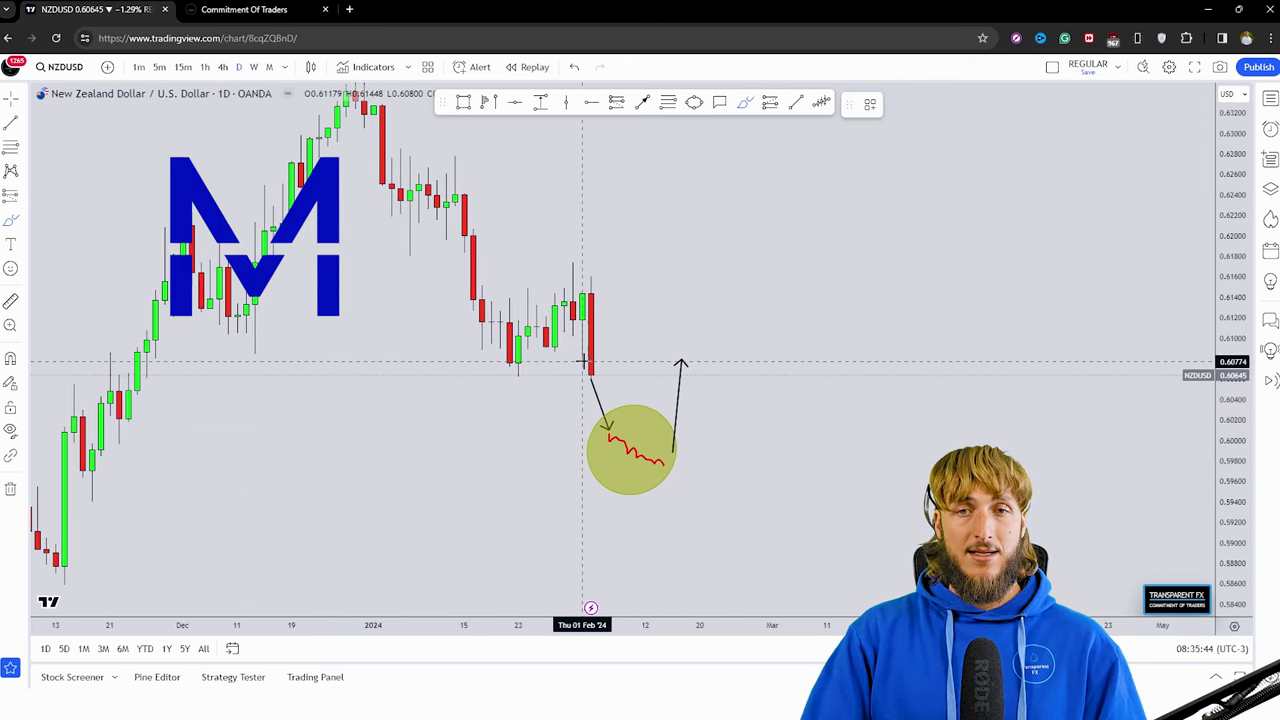
Brush a horizontal red level across the upward arrow's tip and another stroke in the ellipse, deleting each one
{"action": "left_click_drag", "start_coordinate": [577, 356], "coordinate": [727, 353]}
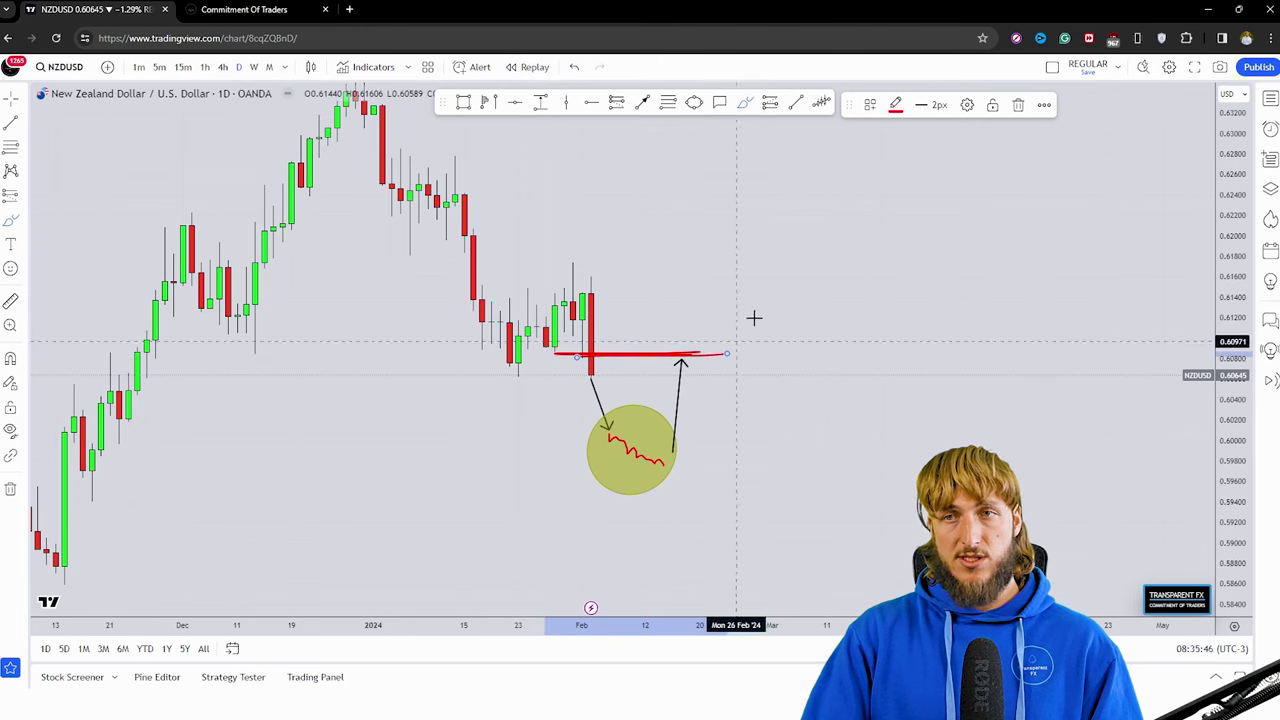
{"action": "left_click", "coordinate": [1020, 106]}
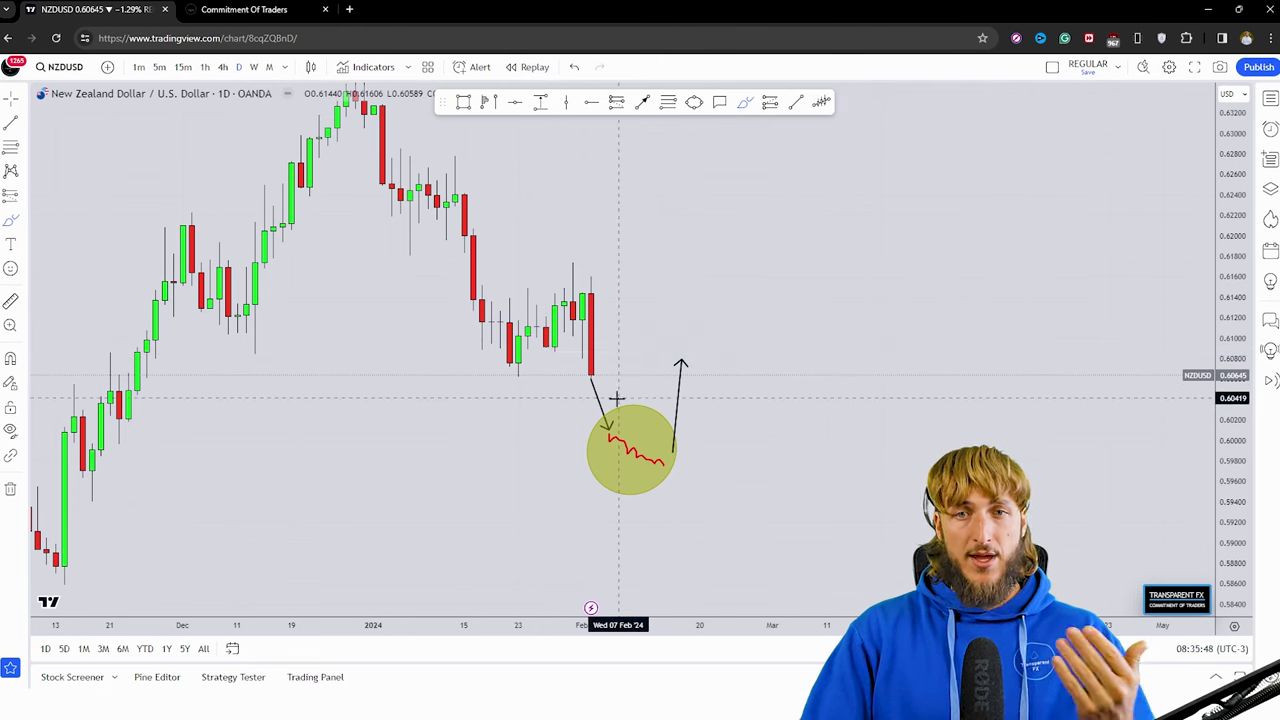
{"action": "mouse_move", "coordinate": [609, 449]}
{"action": "left_mouse_down"}
{"action": "mouse_move", "coordinate": [617, 437]}
{"action": "mouse_move", "coordinate": [595, 457]}
{"action": "mouse_move", "coordinate": [640, 438]}
{"action": "left_mouse_up"}
{"action": "left_click", "coordinate": [1018, 105]}
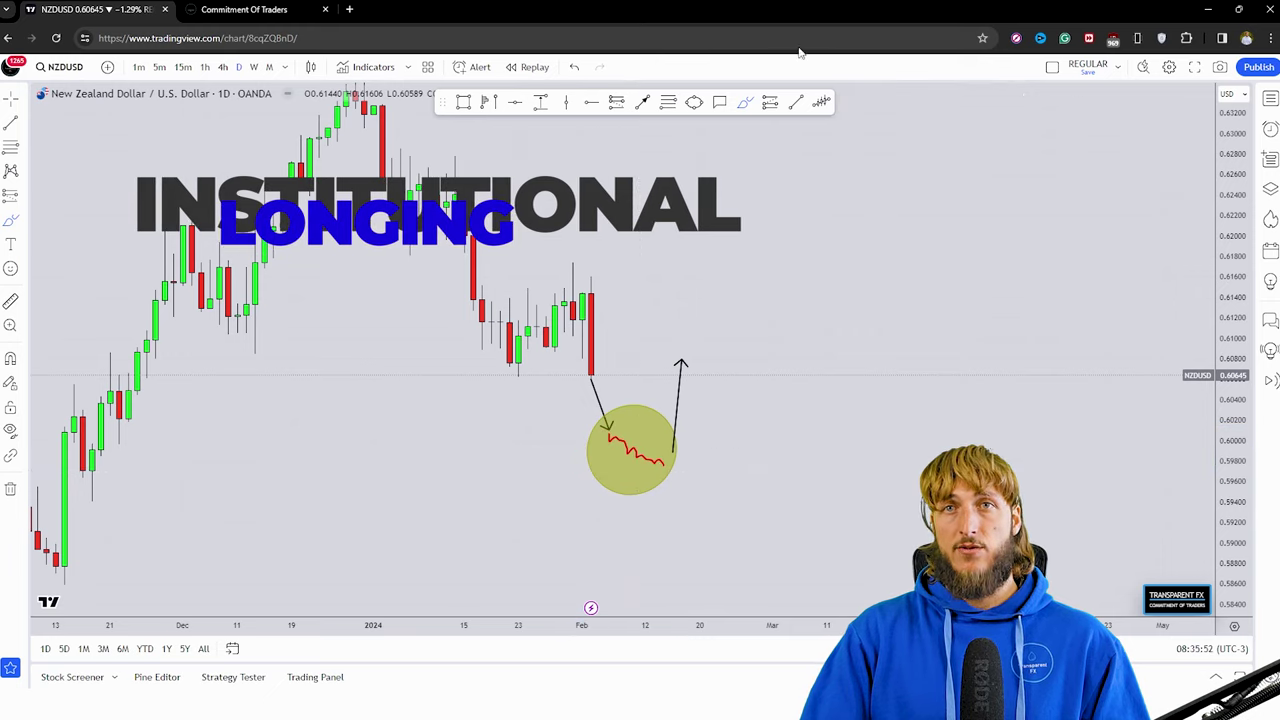
Revisit the Commitment of Traders table to review the latest NZ Dollar net positions, and switch back to the daily chart
{"action": "left_click", "coordinate": [268, 7]}
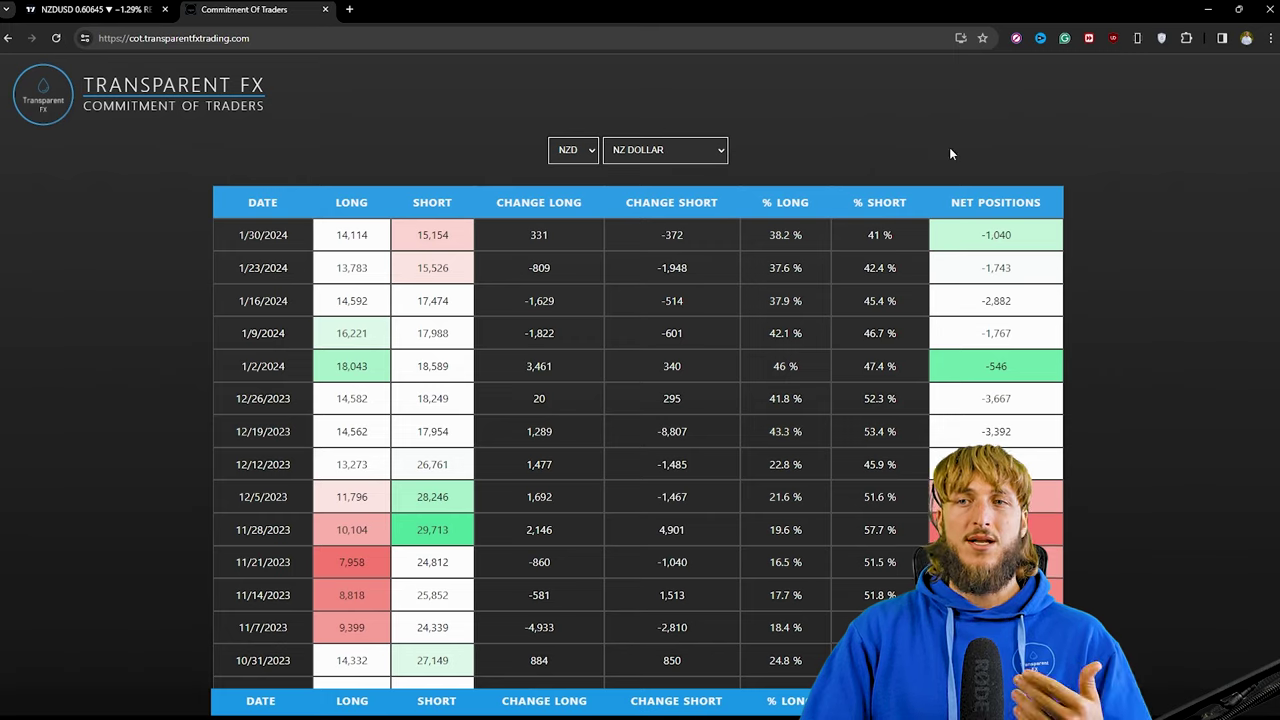
{"action": "left_click", "coordinate": [122, 8]}
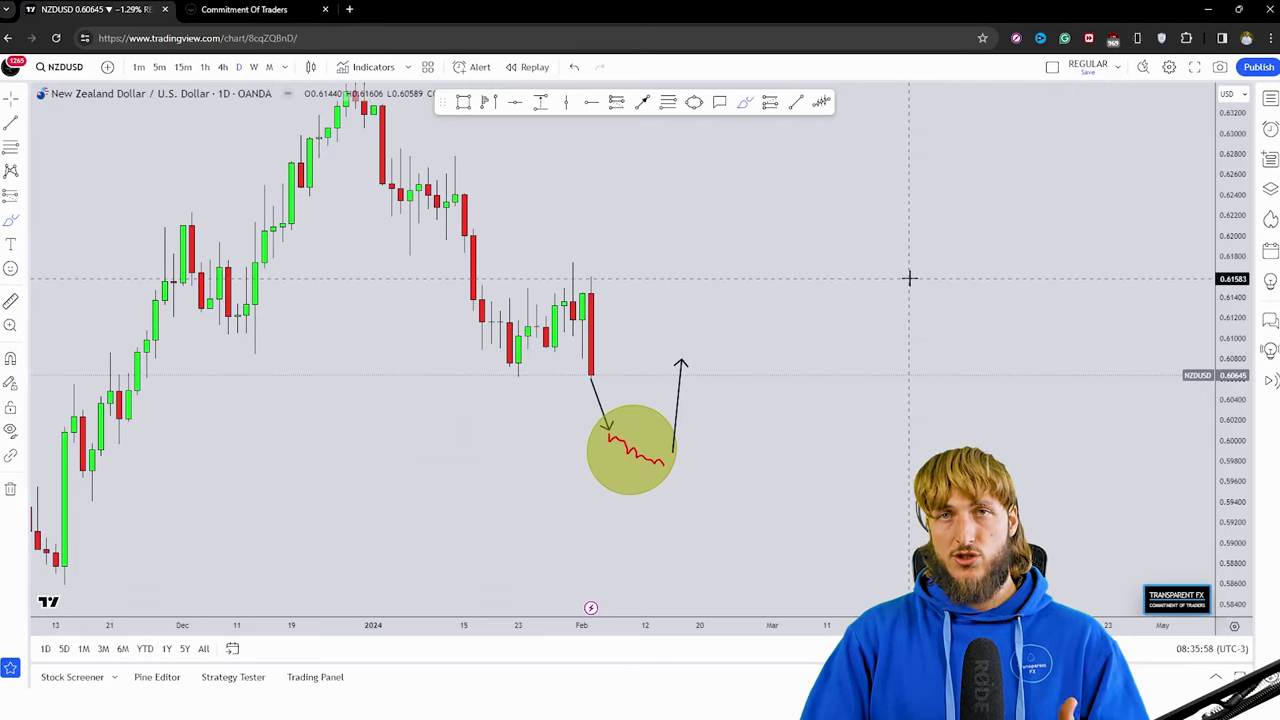